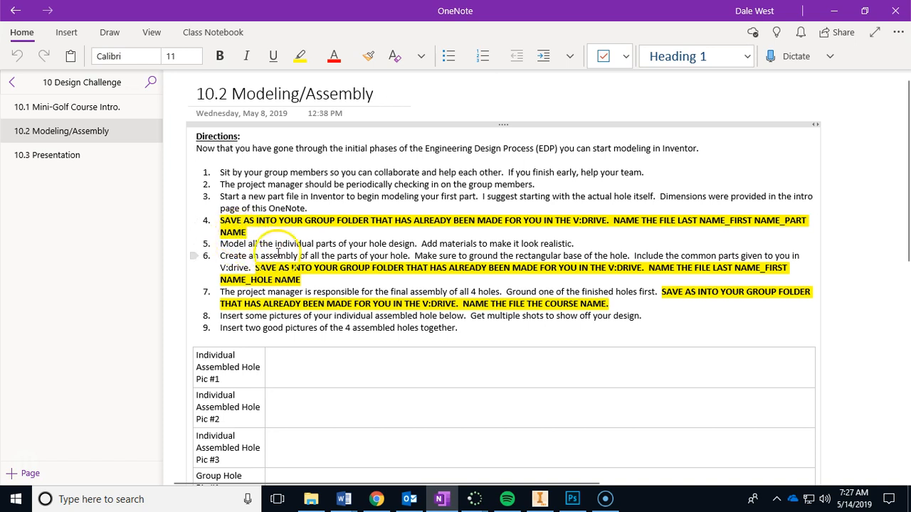
Switch to Autodesk Inventor and create a new part from the English Standard (in).ipt template.
click(540, 500)
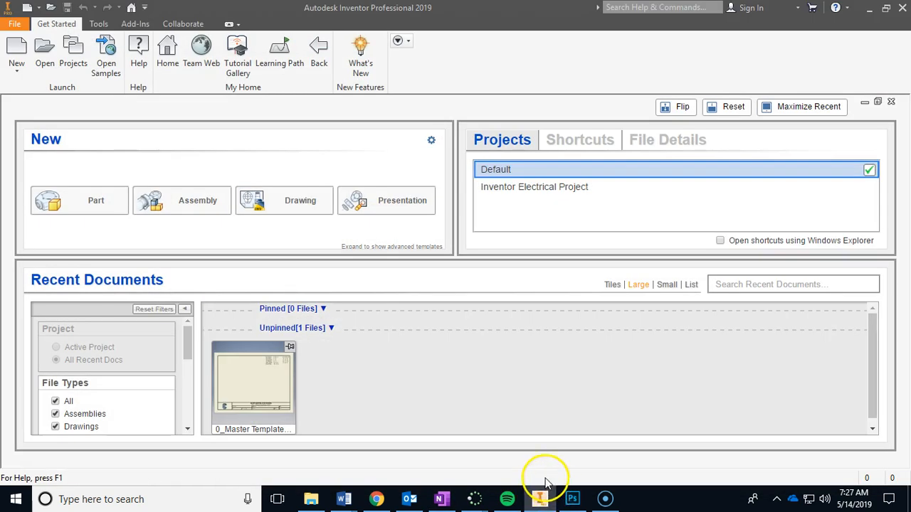
click(21, 54)
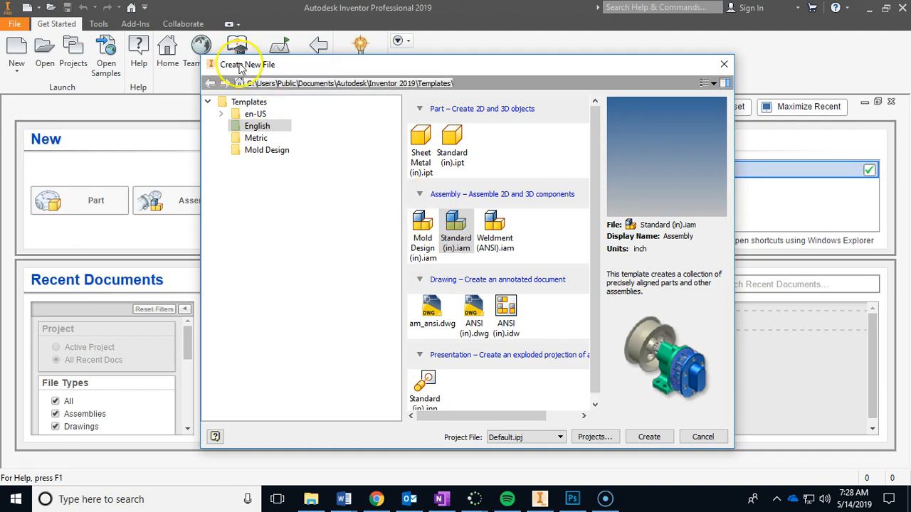
click(253, 128)
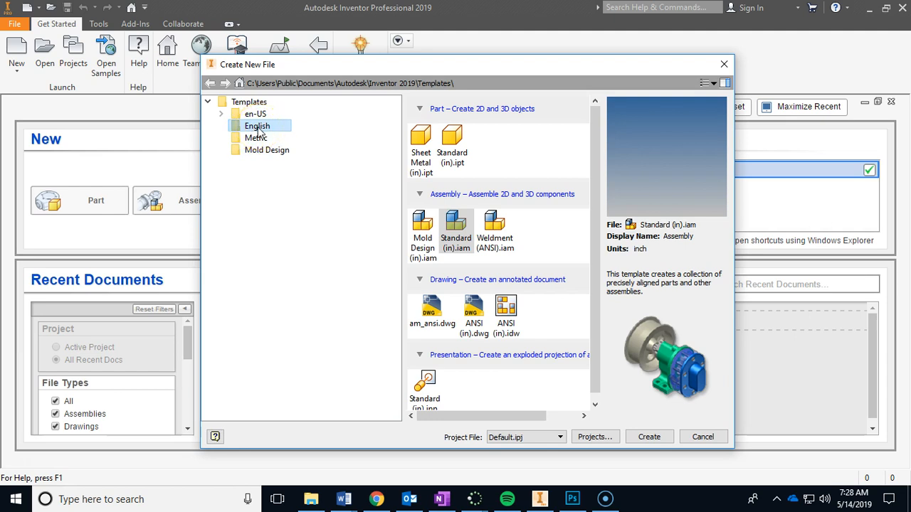
click(453, 146)
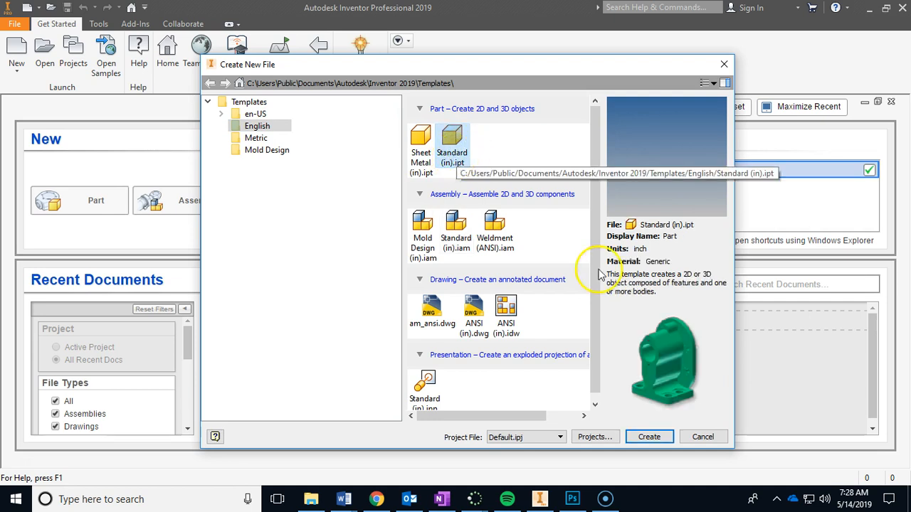
click(655, 441)
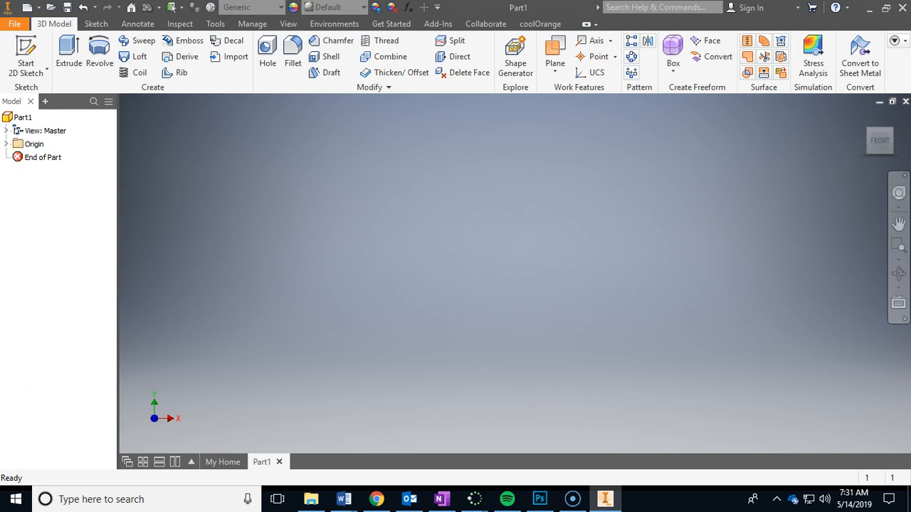
Start saving a copy of the part and browse on shared drive U: through the teacher's folder and period 1 to 0_Mini Golf Project, Group 8.
click(16, 24)
click(63, 170)
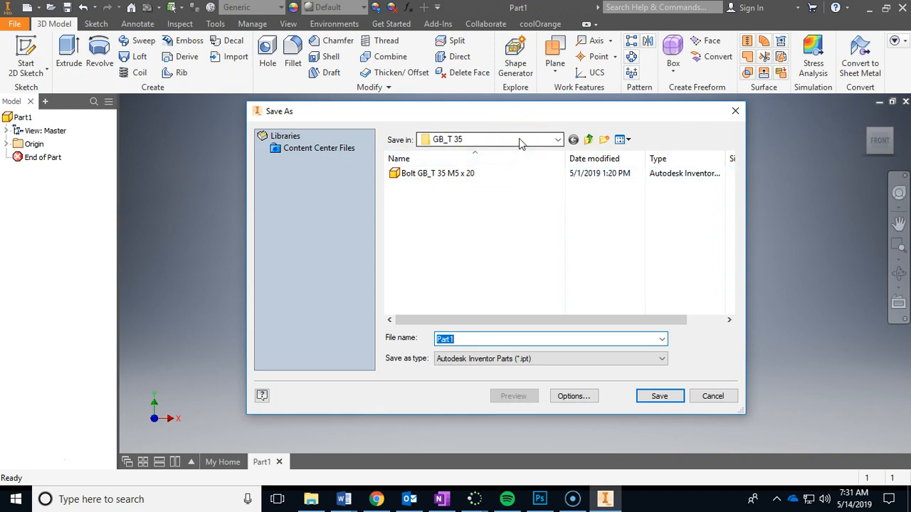
click(518, 139)
click(519, 139)
click(519, 139)
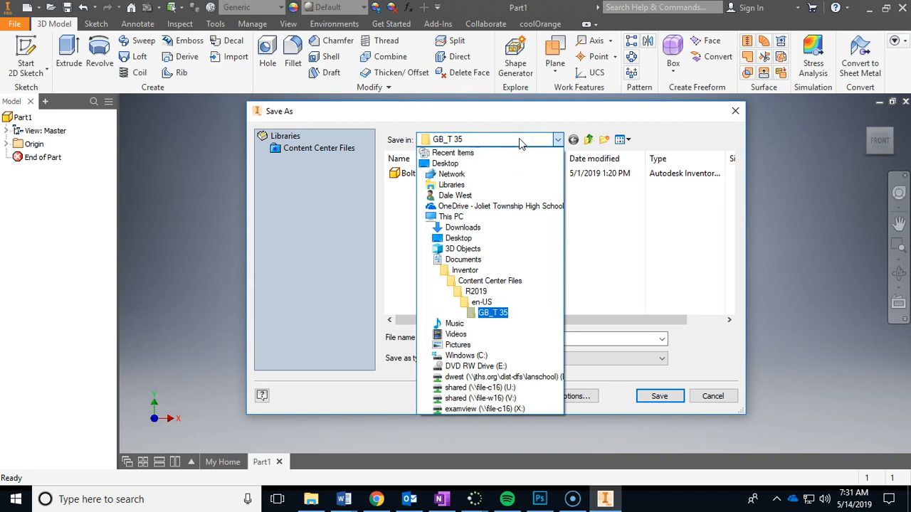
click(513, 387)
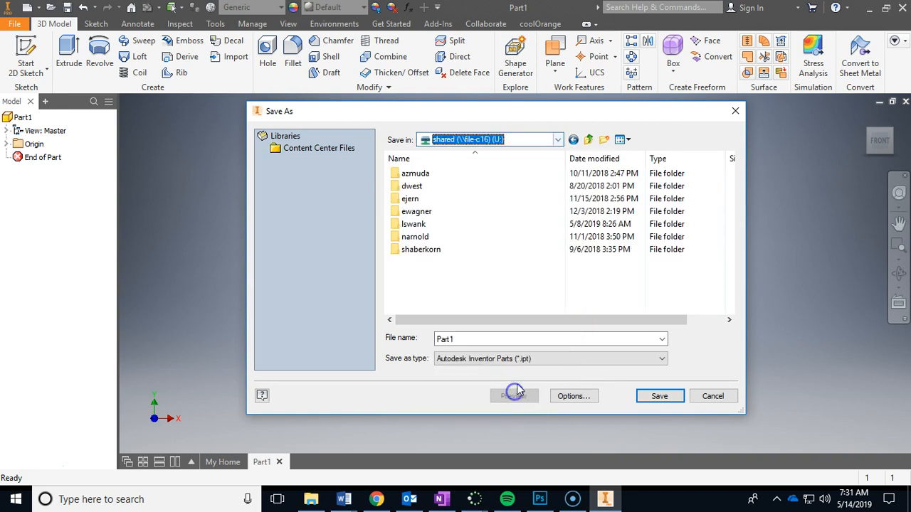
double_click(417, 187)
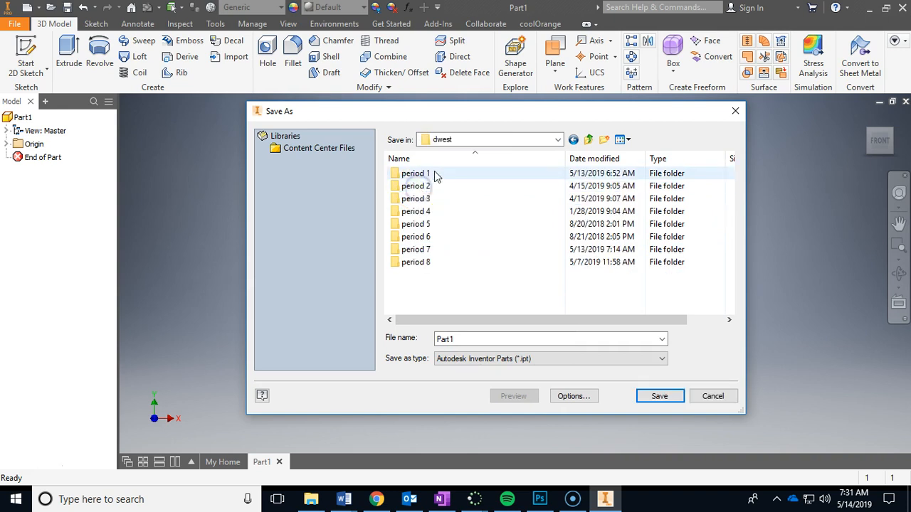
double_click(436, 174)
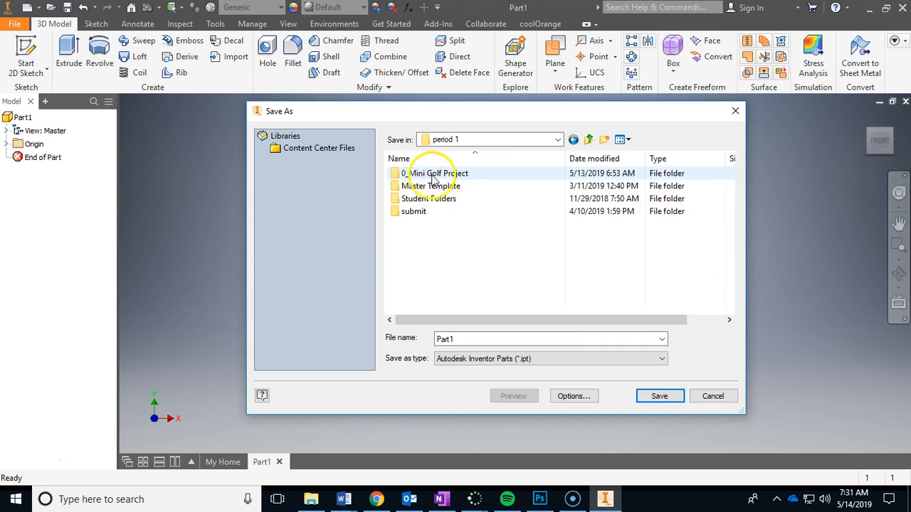
double_click(481, 175)
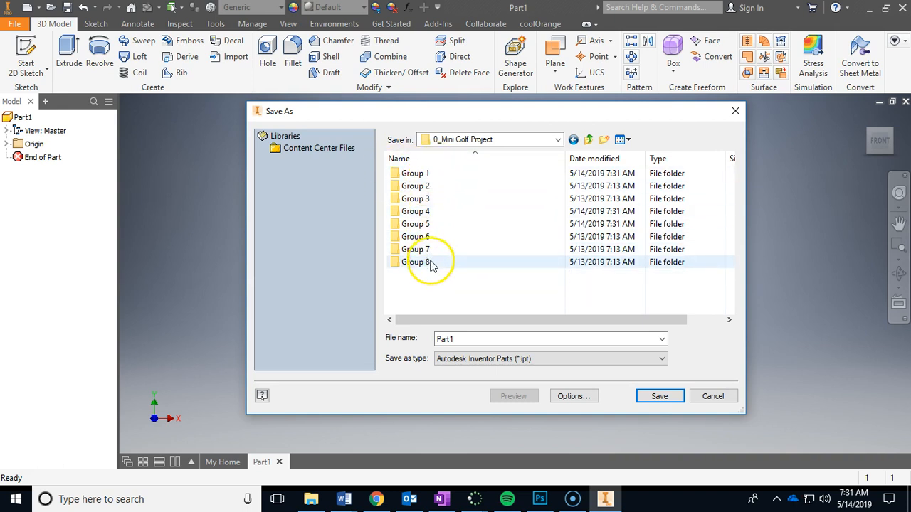
mouse_move(422, 261)
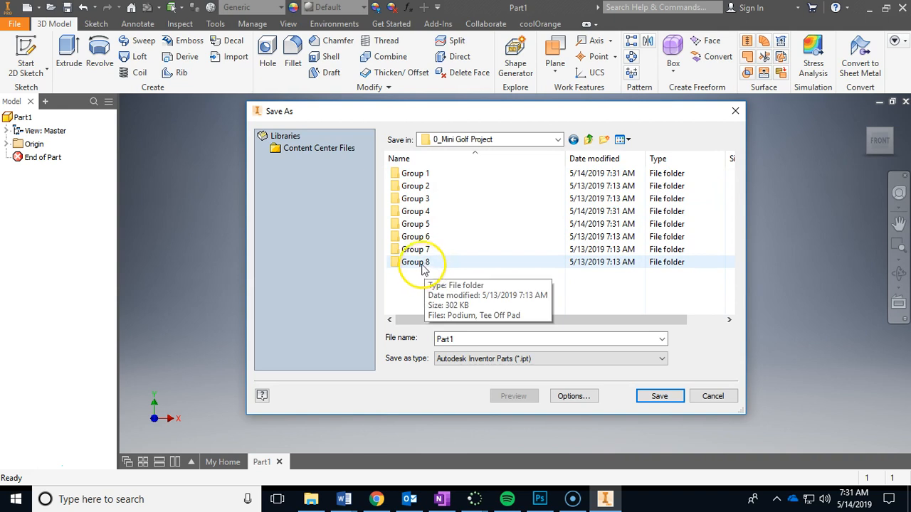
click(422, 264)
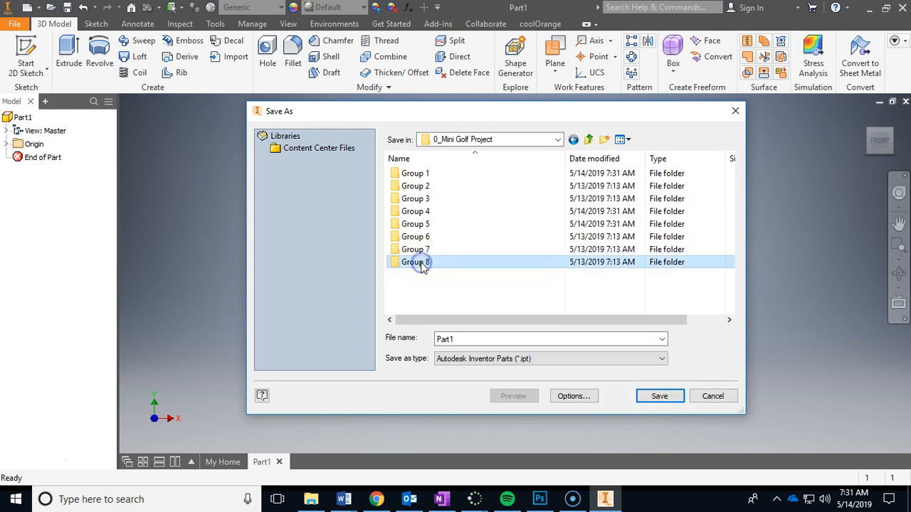
double_click(423, 263)
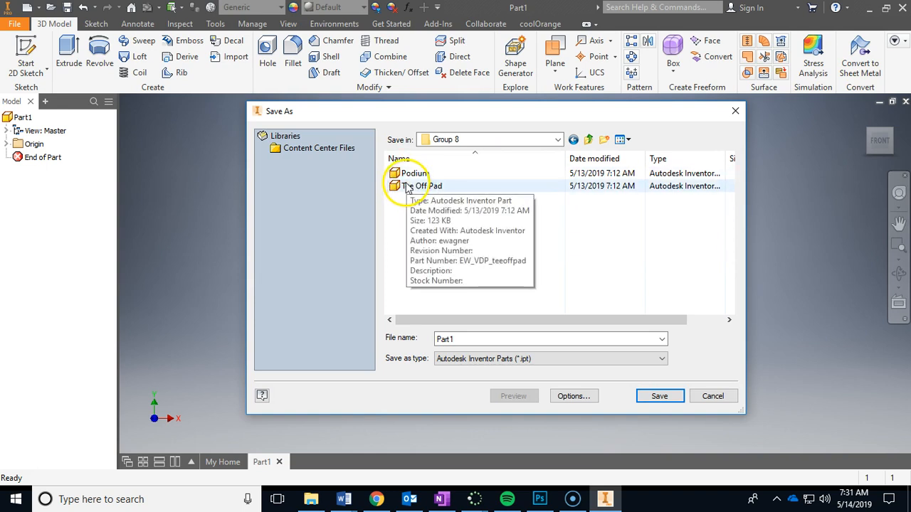
Name the part file LastName_FirstName_Base and save it in the Group 8 folder.
double_click(464, 340)
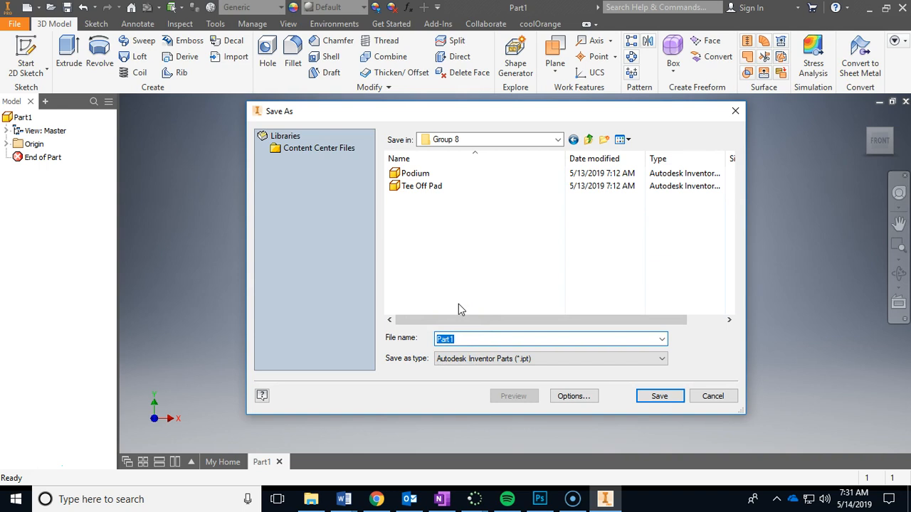
text(LastName_FirstName_Base)
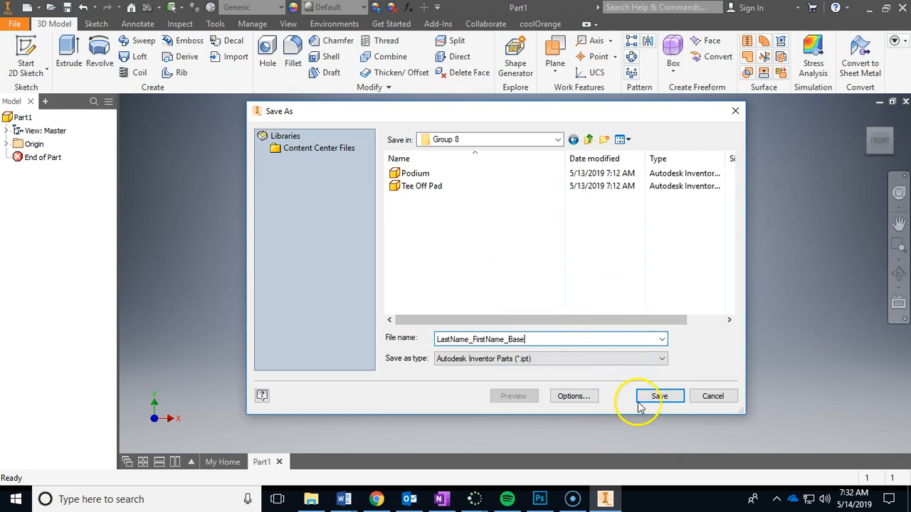
click(659, 396)
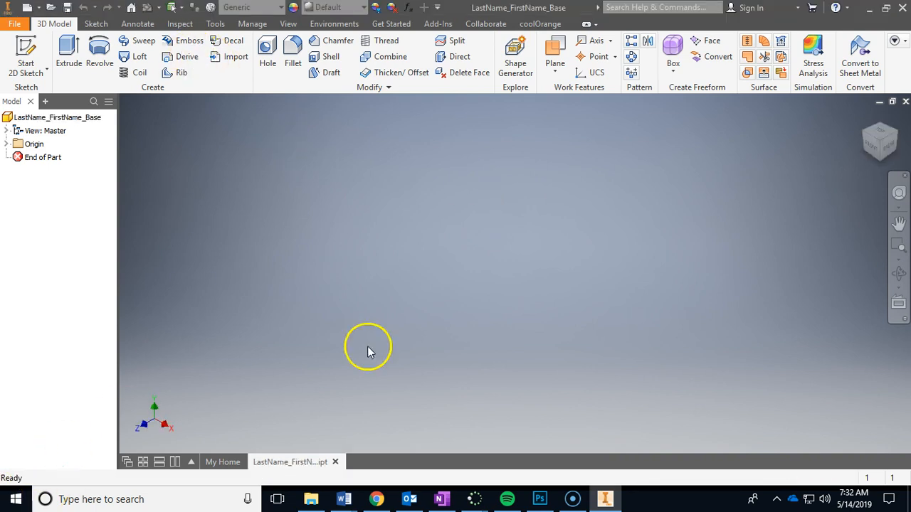
Switch to OneNote and review the Step 2 constraints on the 10.1 Mini-Golf Course Intro. page for the hole dimensions.
click(447, 499)
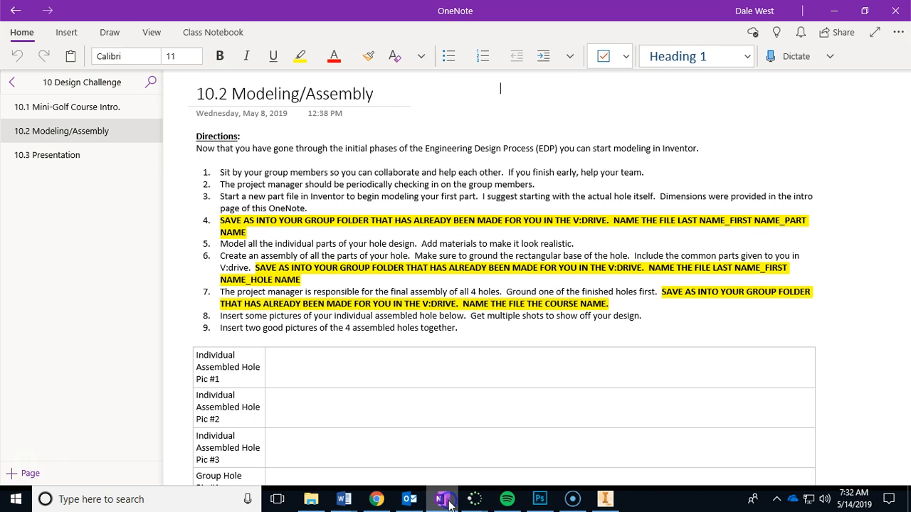
click(76, 116)
scroll(418, 358, down, 2)
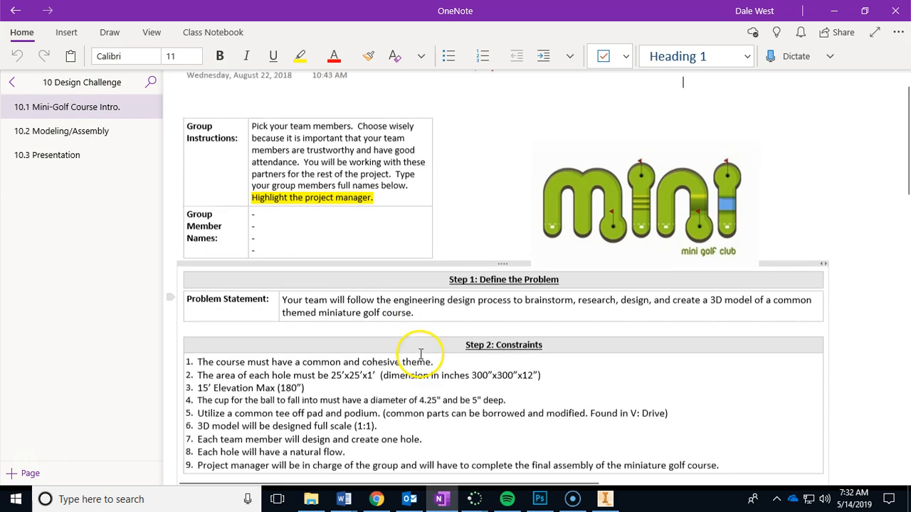
scroll(421, 353, down, 3)
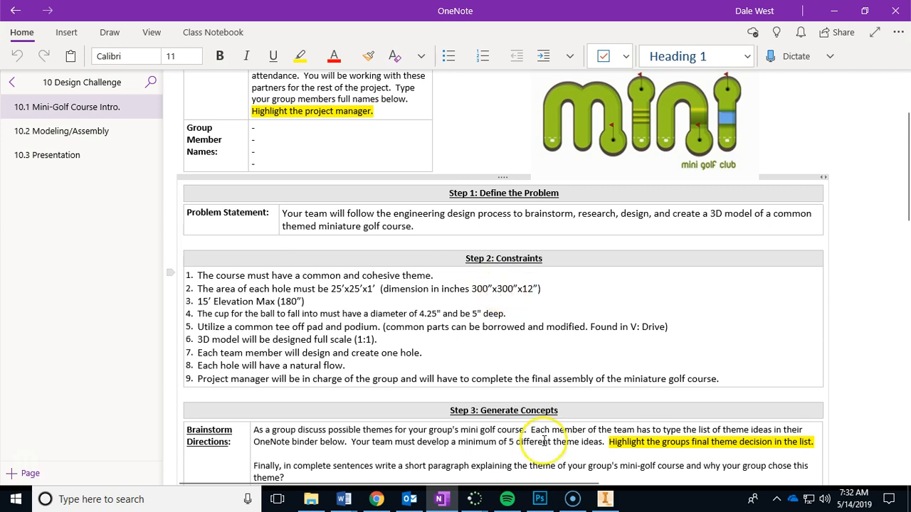
Return to Inventor and start a 2D sketch on the horizontal XZ plane, with the top view rotated so X runs horizontally.
click(606, 499)
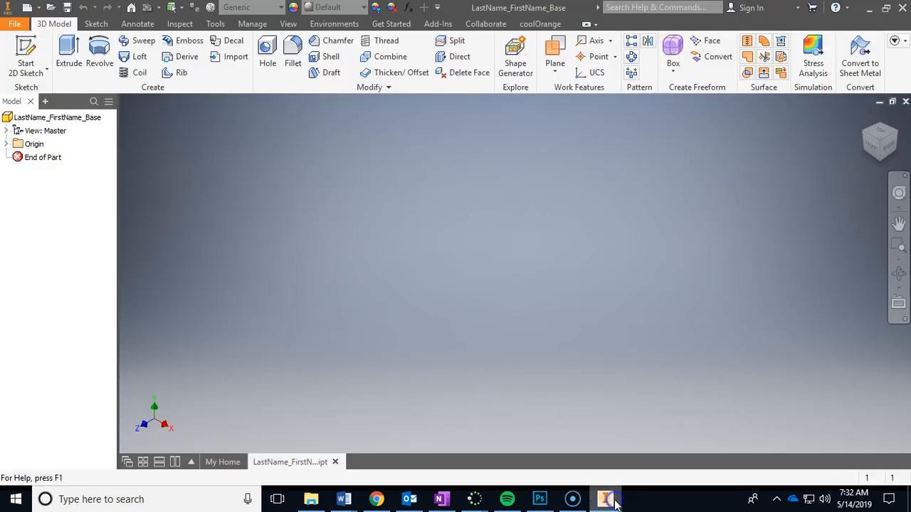
click(27, 48)
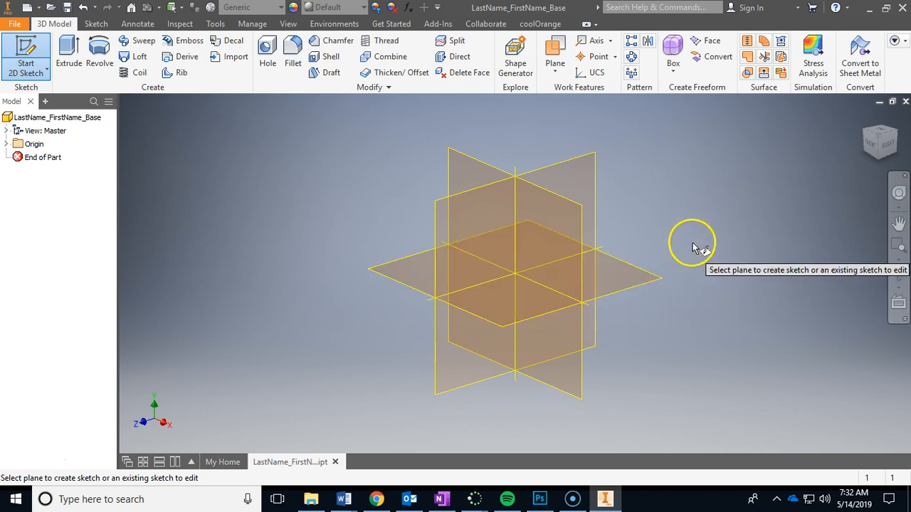
click(625, 264)
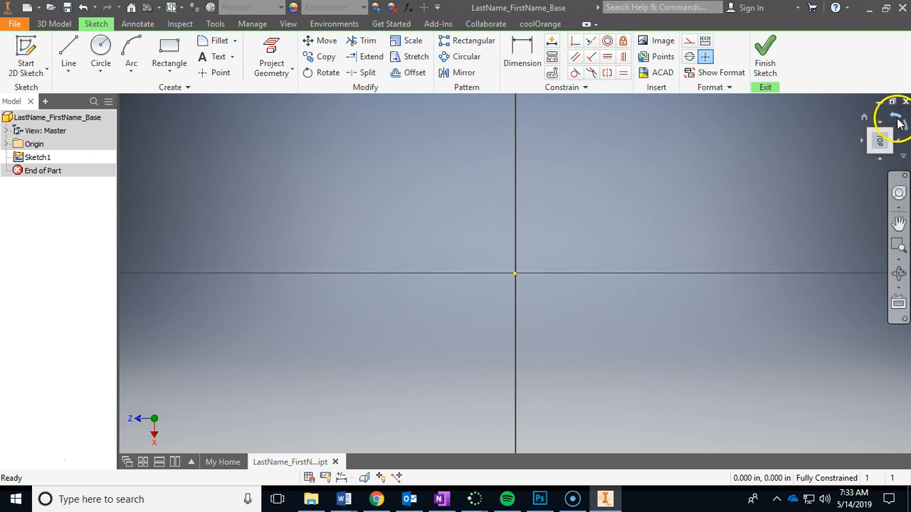
click(895, 121)
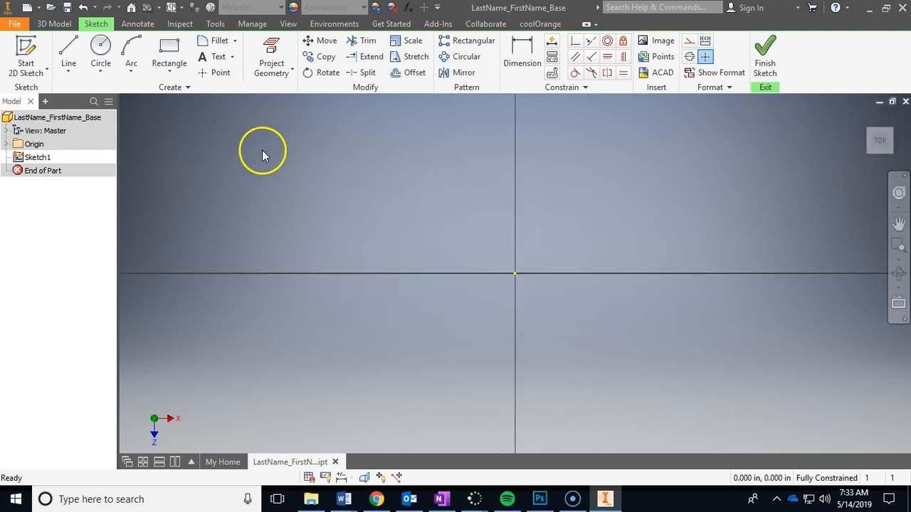
Sketch a 300 by 300 in rectangle with one corner at the origin, and finish the sketch.
click(171, 48)
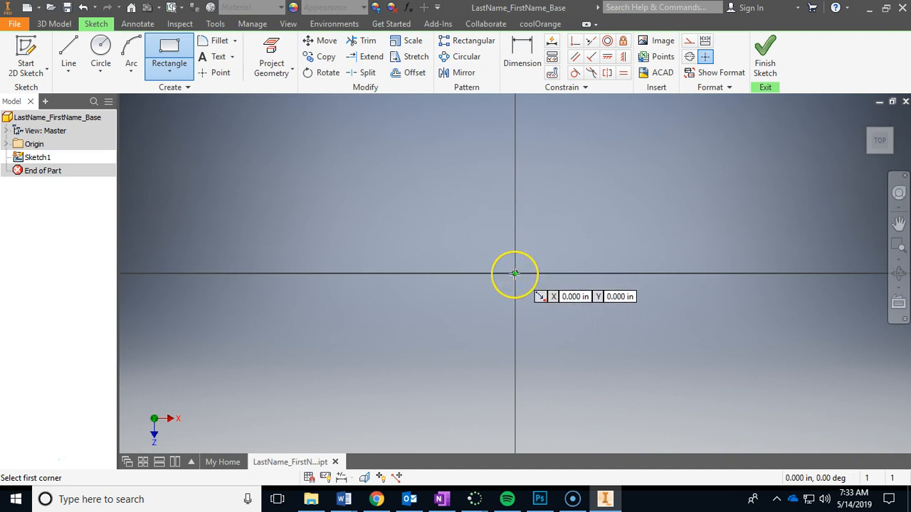
drag(514, 274, 638, 152)
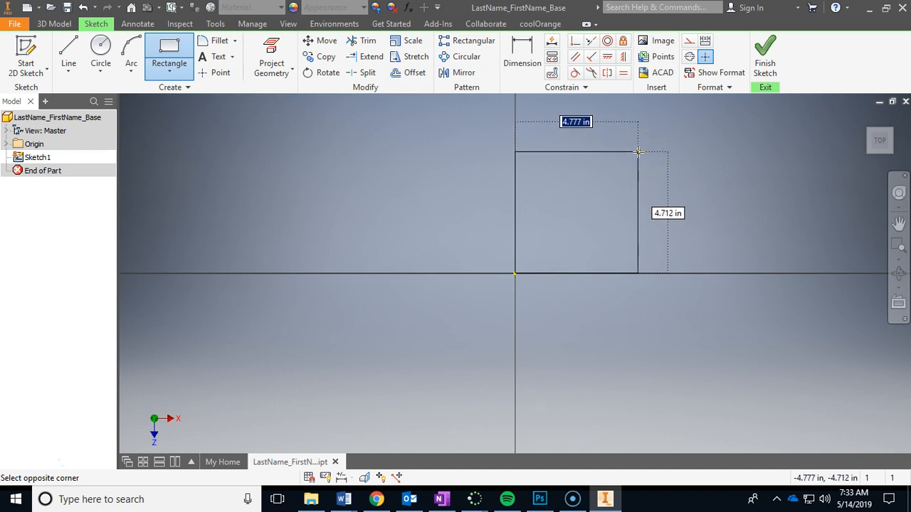
text(3)
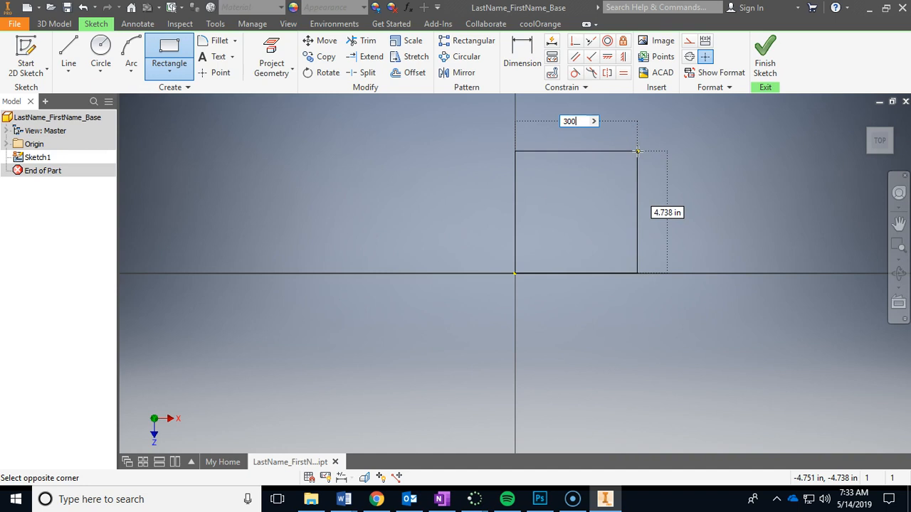
text(00)
key(Tab)
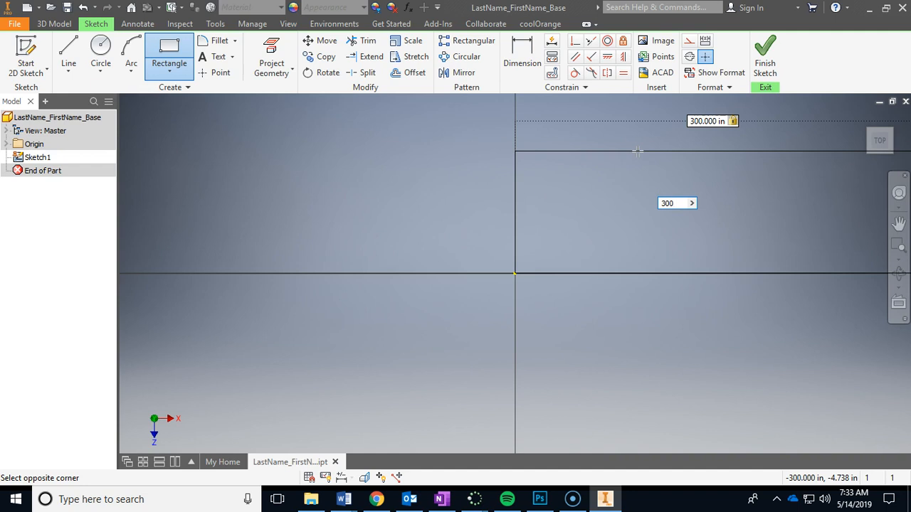
key(Return)
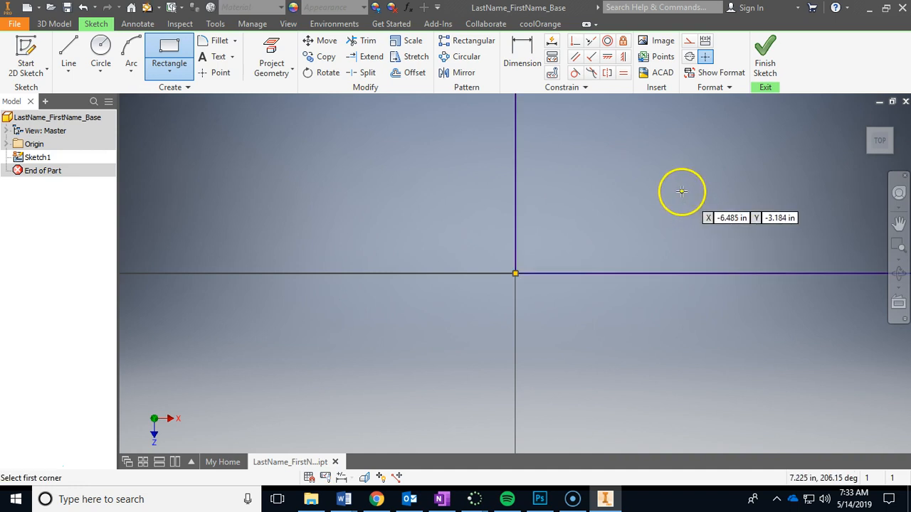
scroll(688, 193, up, 5)
scroll(724, 169, up, 4)
middle_drag(724, 169, 573, 244)
scroll(583, 239, down, 4)
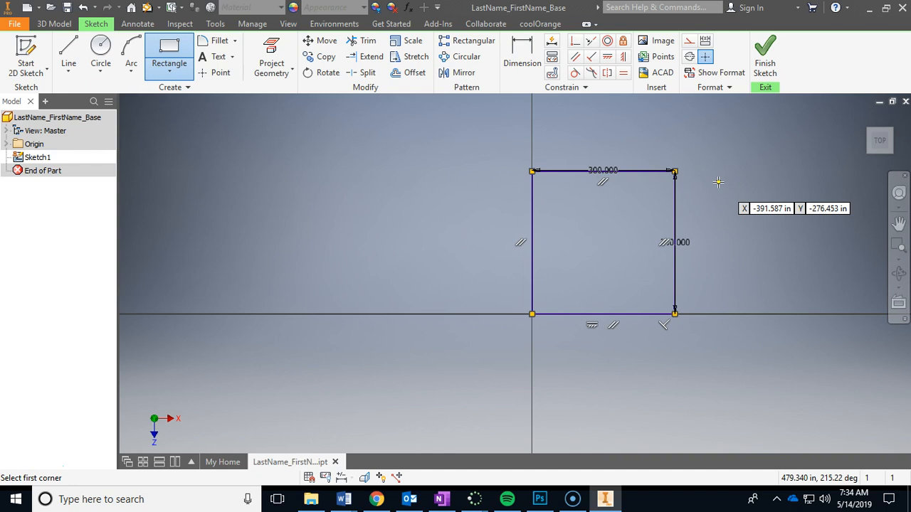
key(Escape)
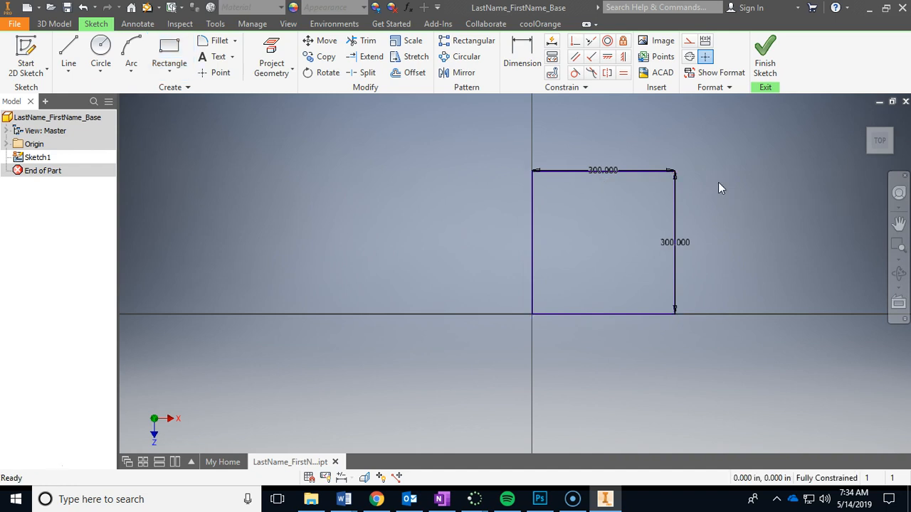
click(765, 52)
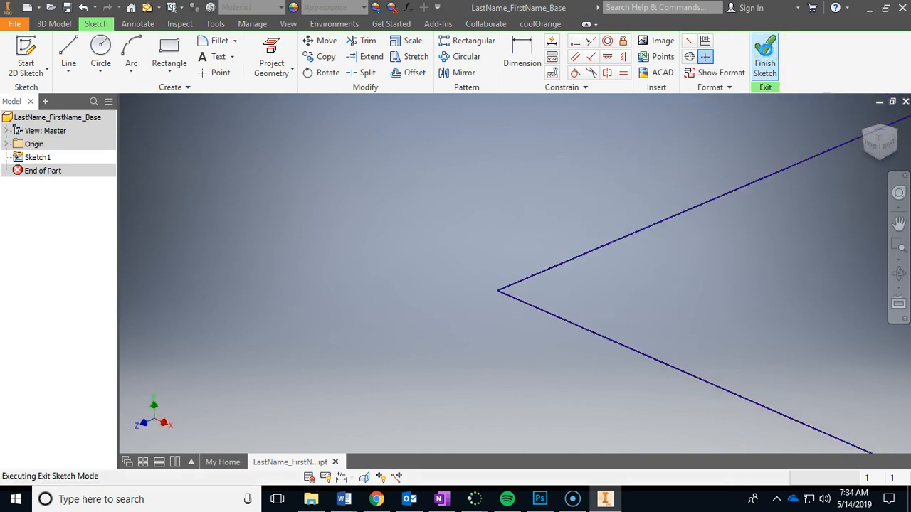
Extrude the 300 by 300 in rectangle upward by a distance of 12 in.
middle_drag(704, 252, 429, 268)
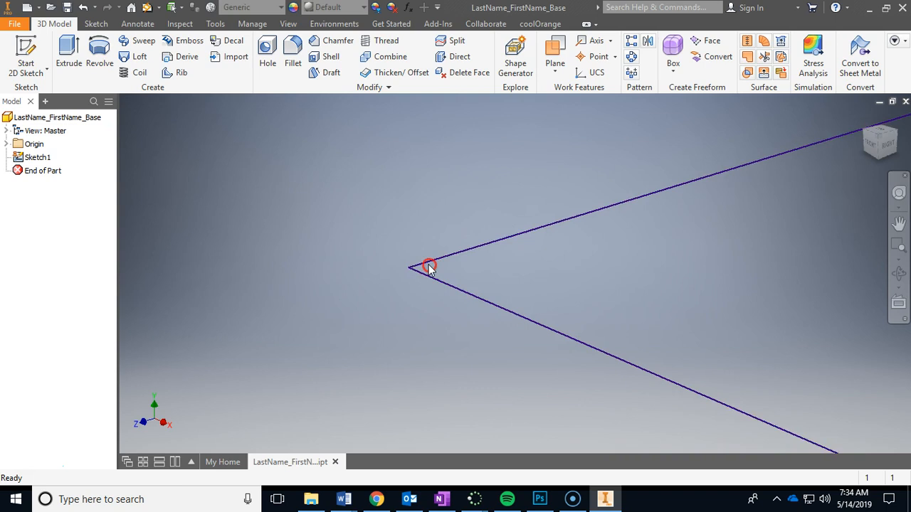
scroll(530, 257, up, 6)
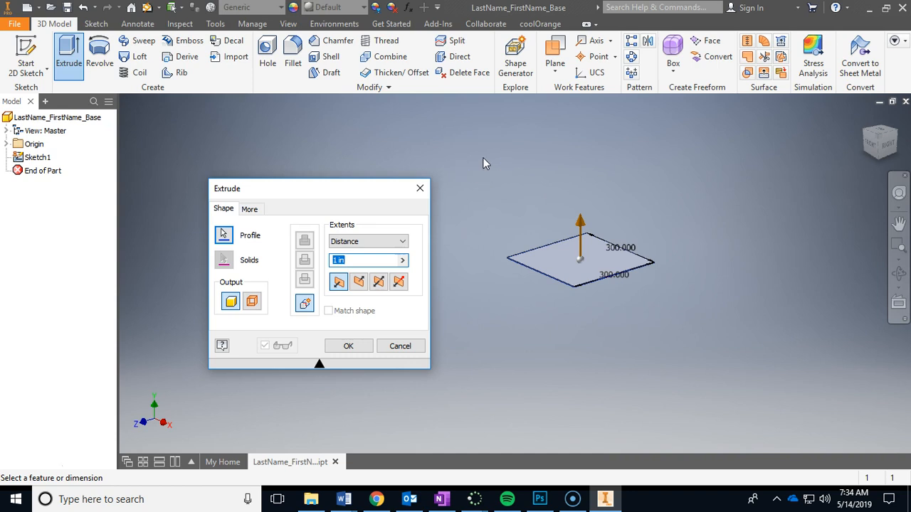
text(12)
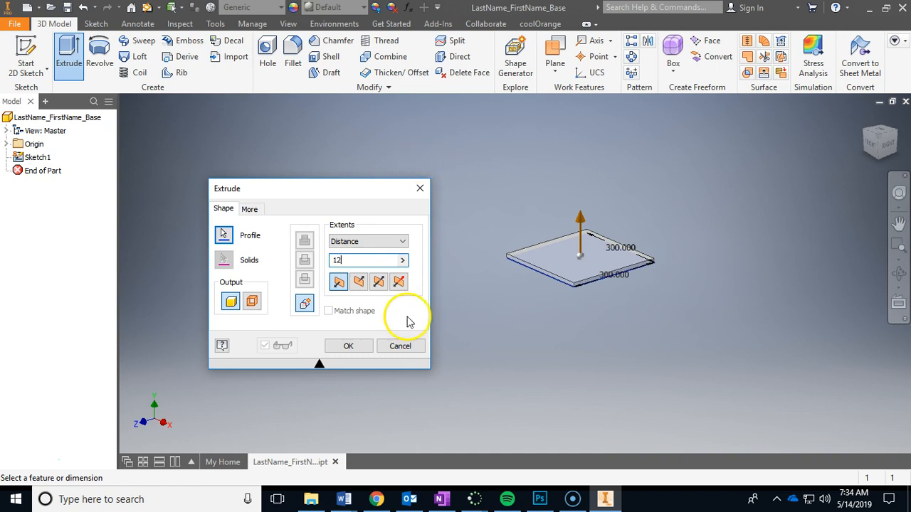
click(349, 346)
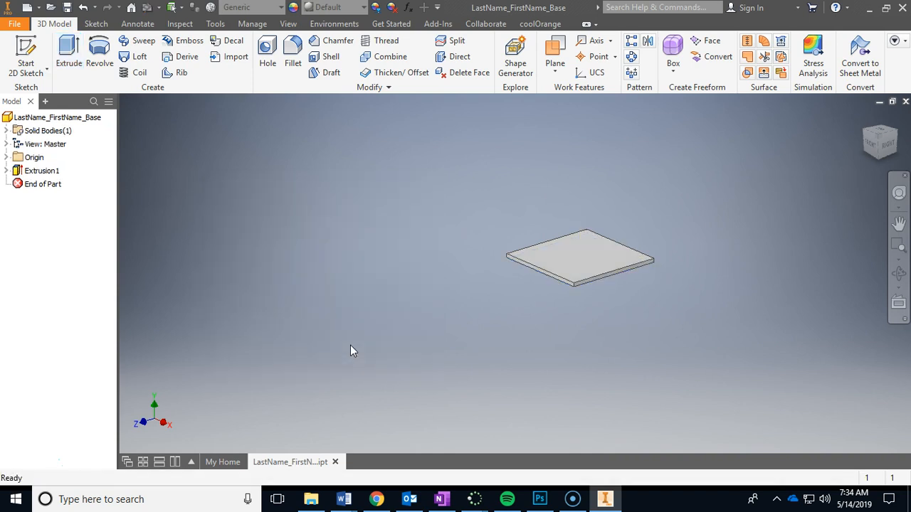
middle_drag(620, 301, 551, 341)
scroll(541, 314, down, 3)
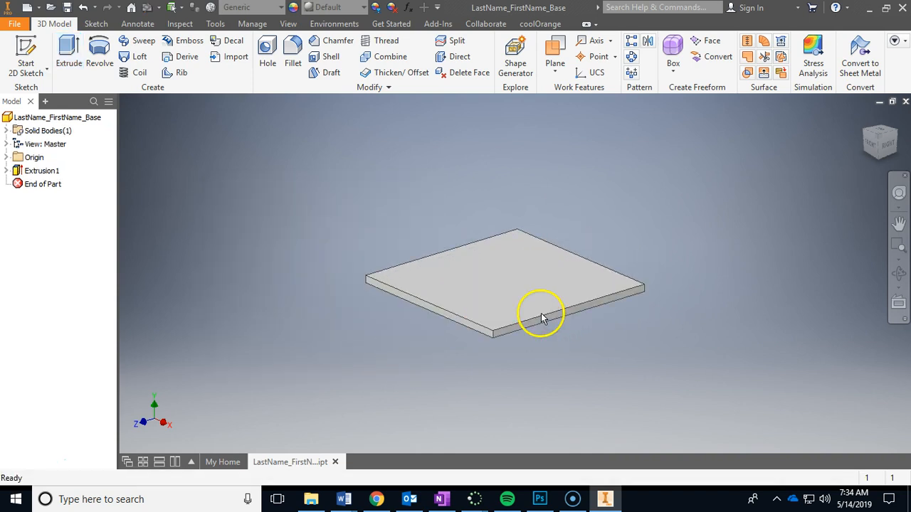
scroll(584, 284, down, 3)
middle_drag(706, 228, 738, 242)
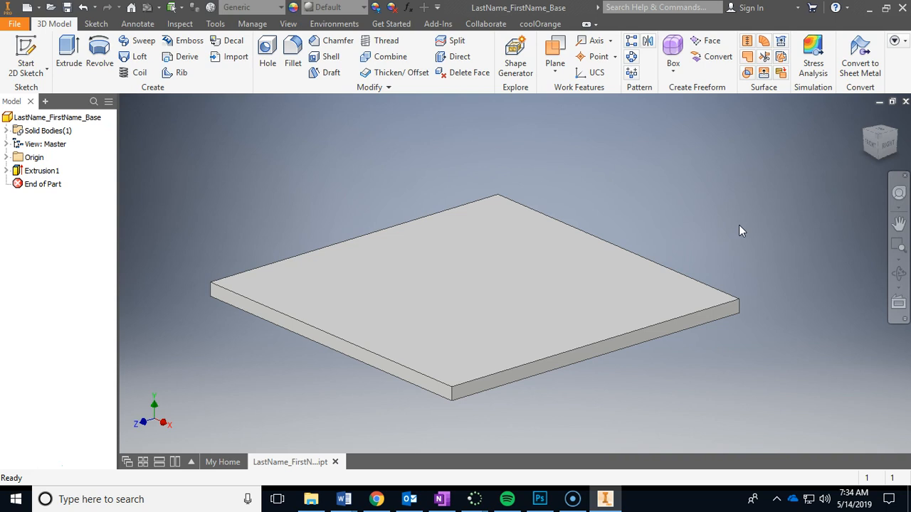
click(640, 285)
click(657, 283)
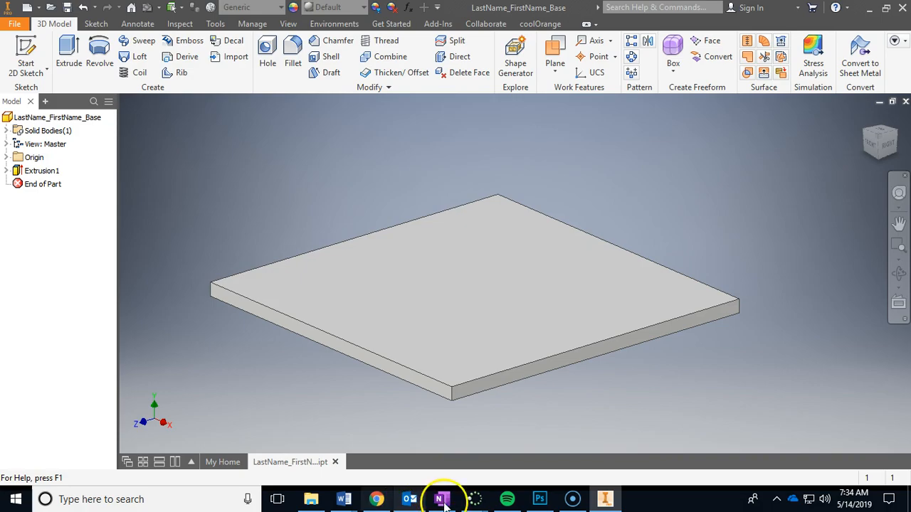
Switch to OneNote and review the maximum elevation and ball cup size in the Step 2 constraints.
click(441, 500)
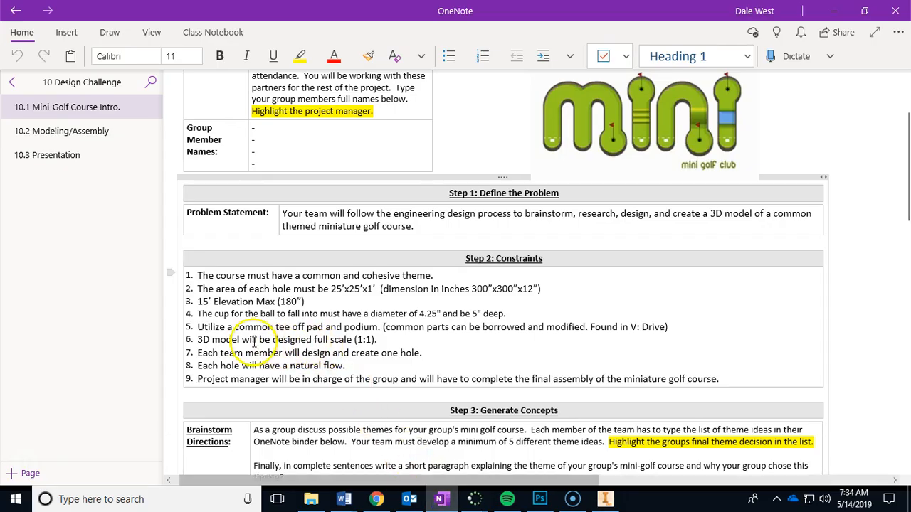
drag(313, 302, 199, 306)
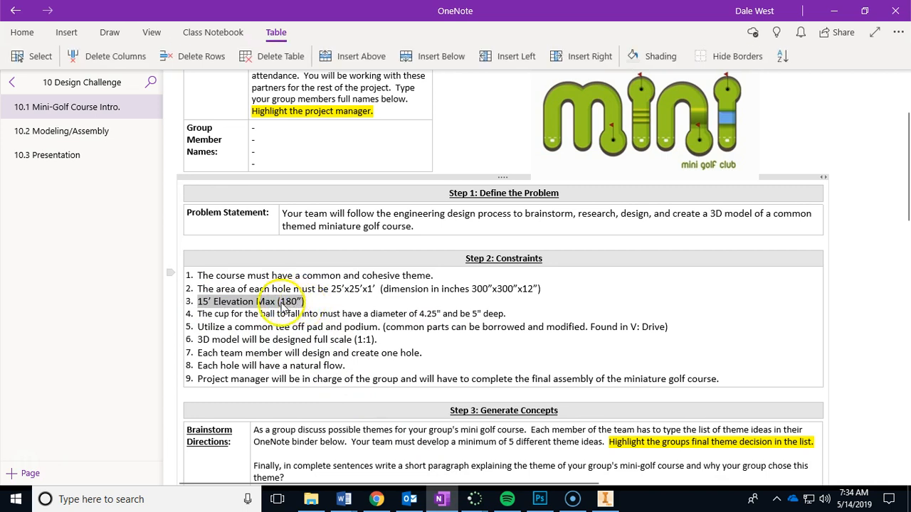
mouse_move(603, 498)
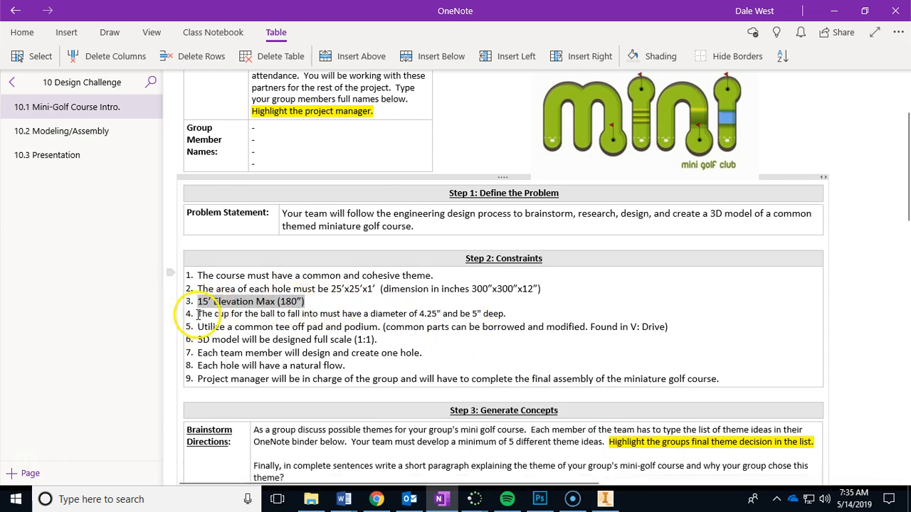
drag(197, 314, 519, 314)
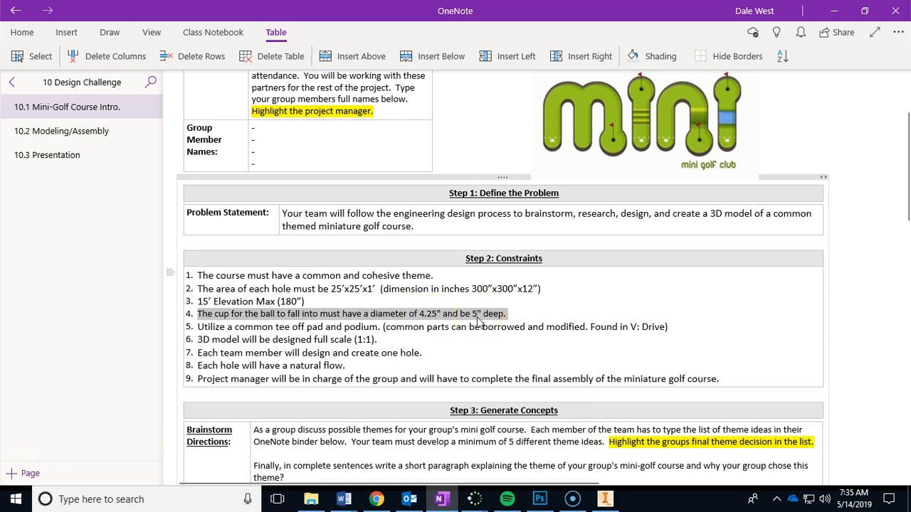
Return to Inventor and start a 2D sketch on the base's top face, with the top view rotated so X runs horizontally.
click(604, 499)
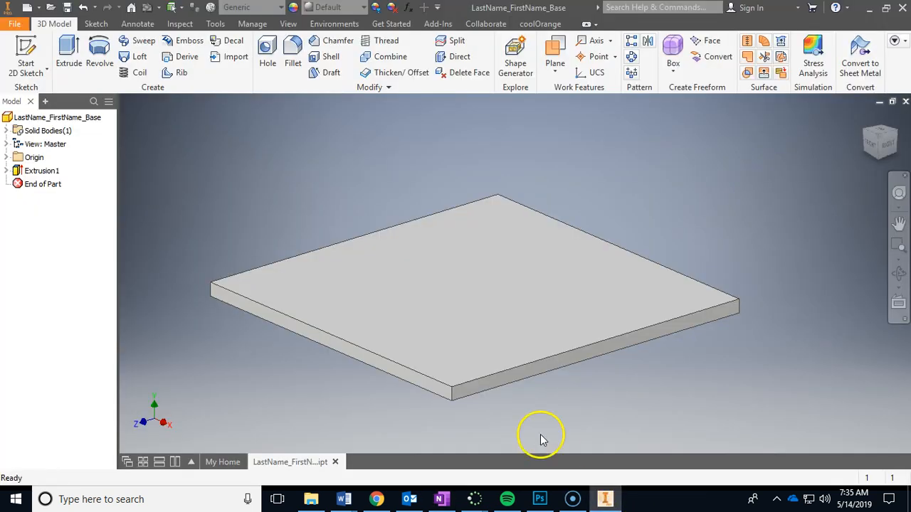
click(26, 58)
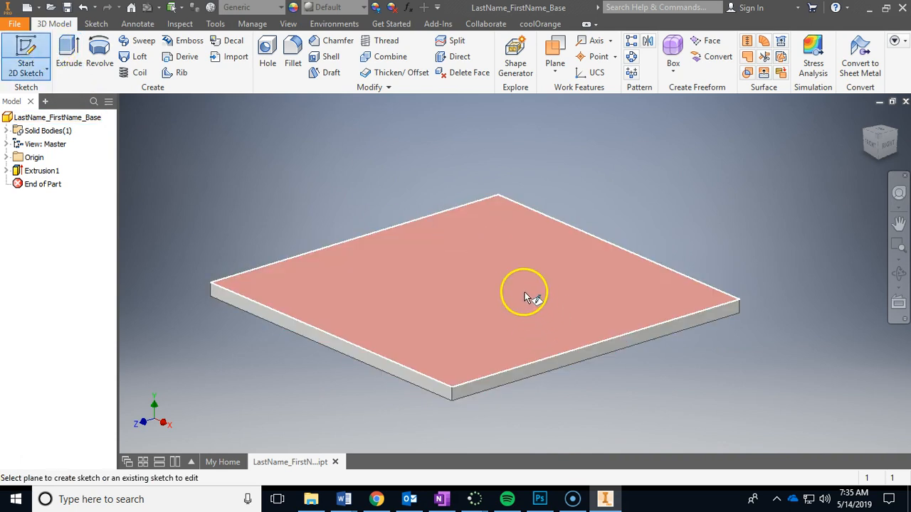
click(523, 288)
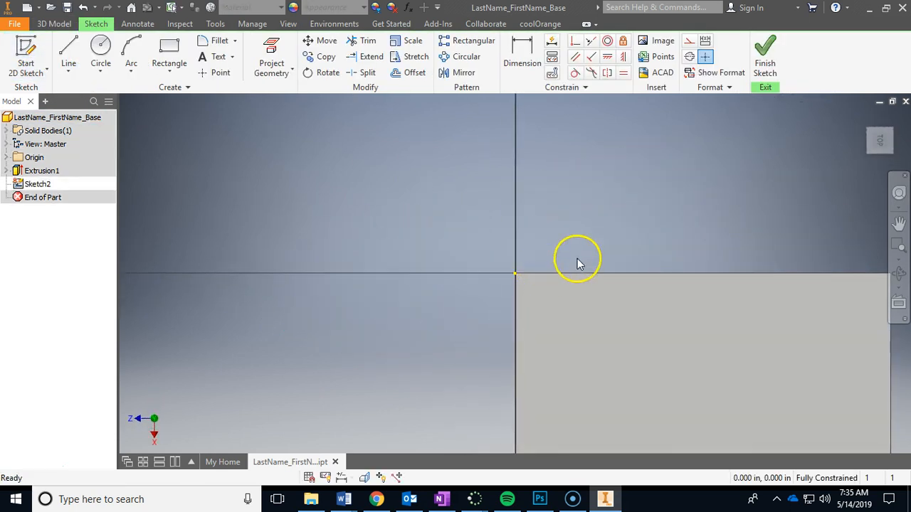
mouse_move(599, 256)
middle_down()
mouse_move(476, 169)
mouse_move(455, 130)
middle_up()
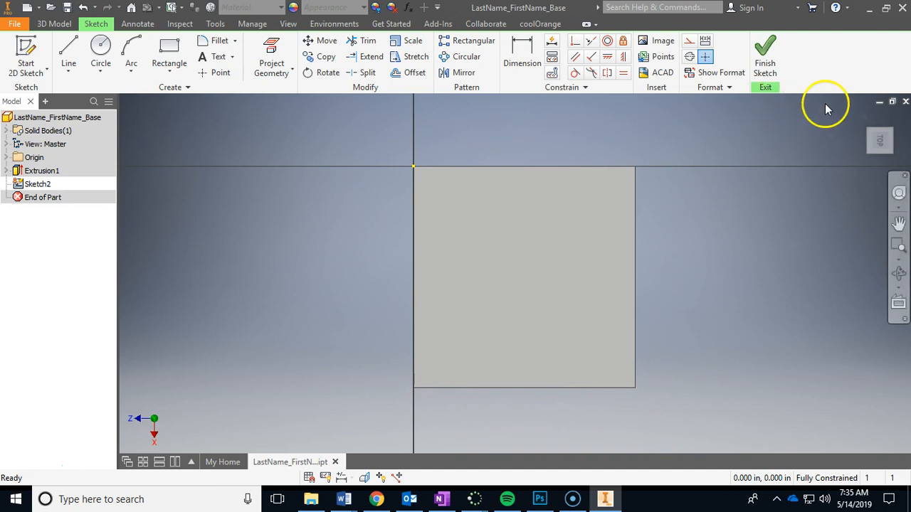
click(891, 116)
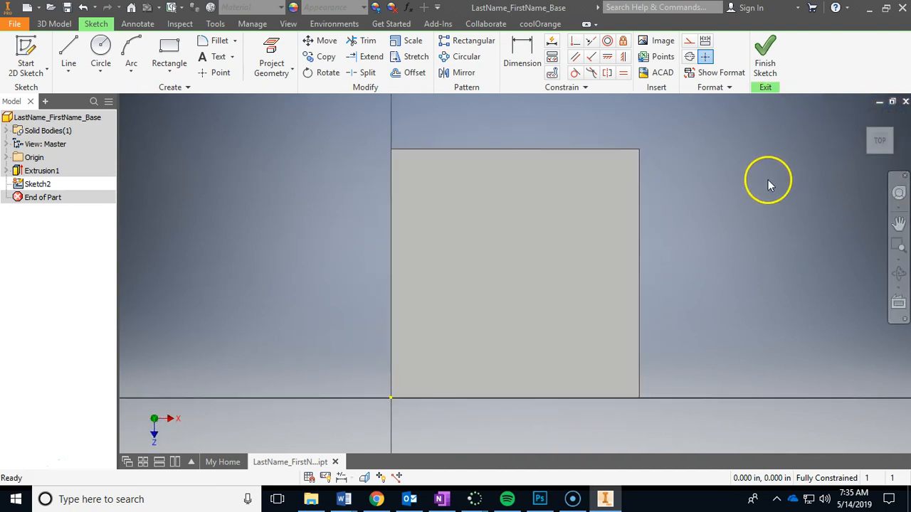
Place a sketch point near the face's upper-right corner, about 48 in below the upper edge and 56 in from the right edge.
click(210, 74)
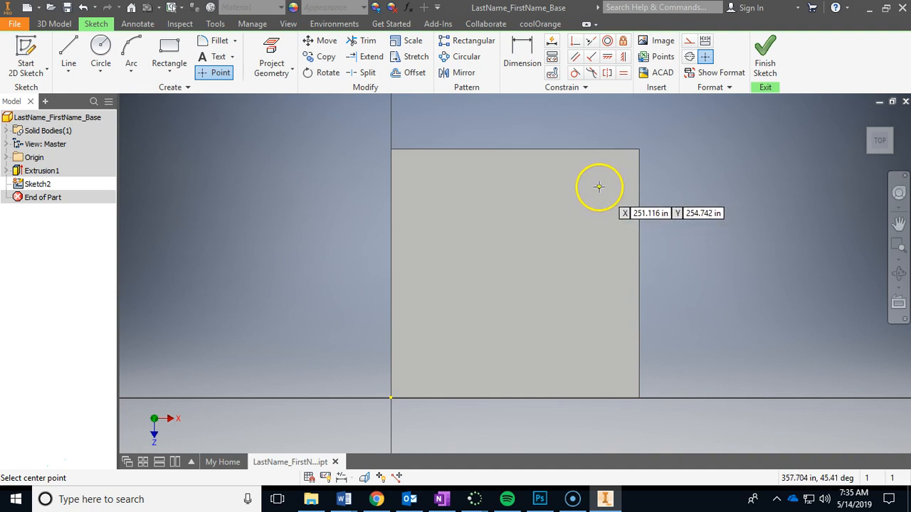
click(593, 189)
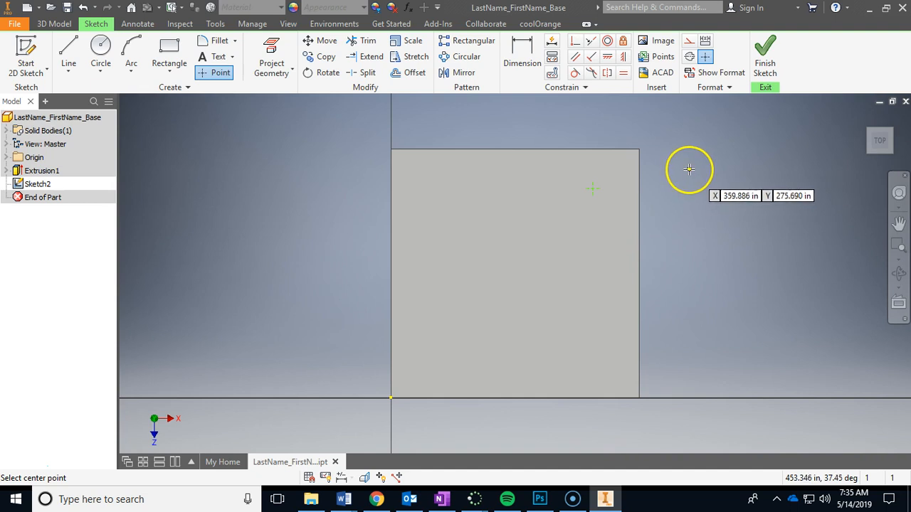
key(Escape)
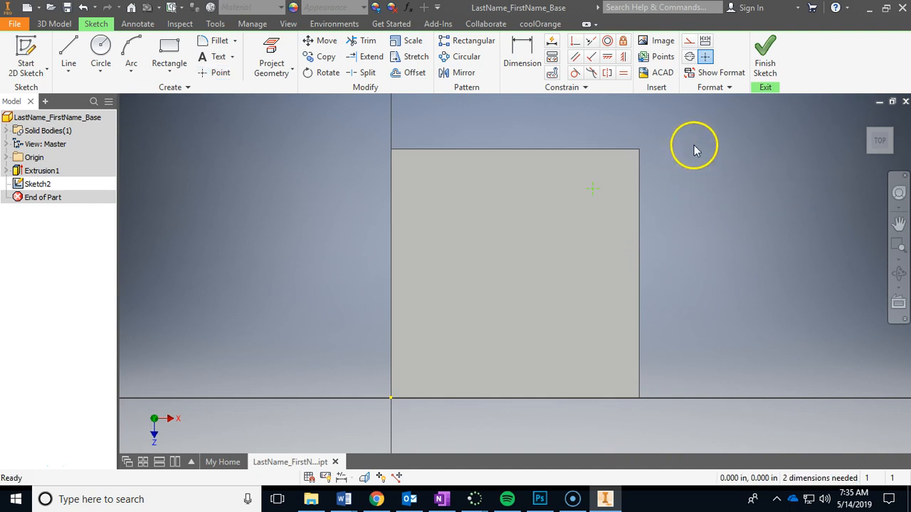
Dimension the point from the face's upper and right edges, keeping the distances as placed, and finish the sketch.
click(524, 50)
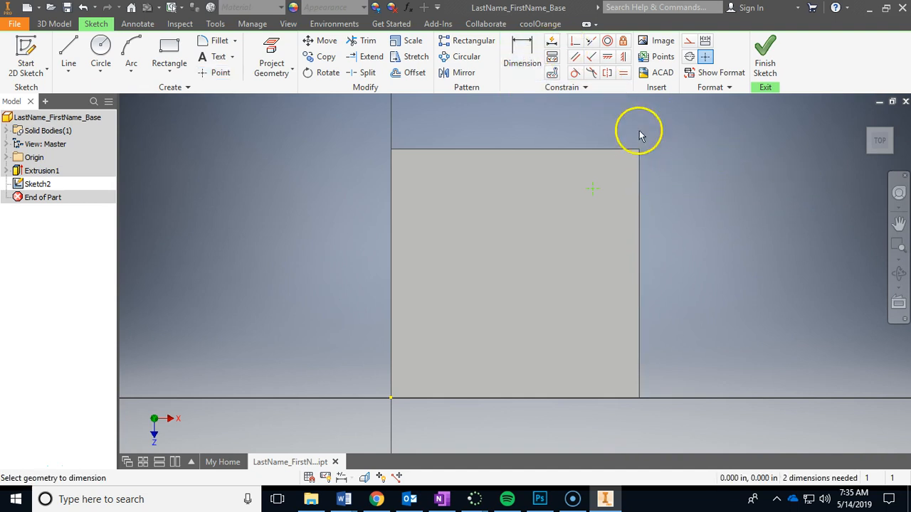
click(594, 188)
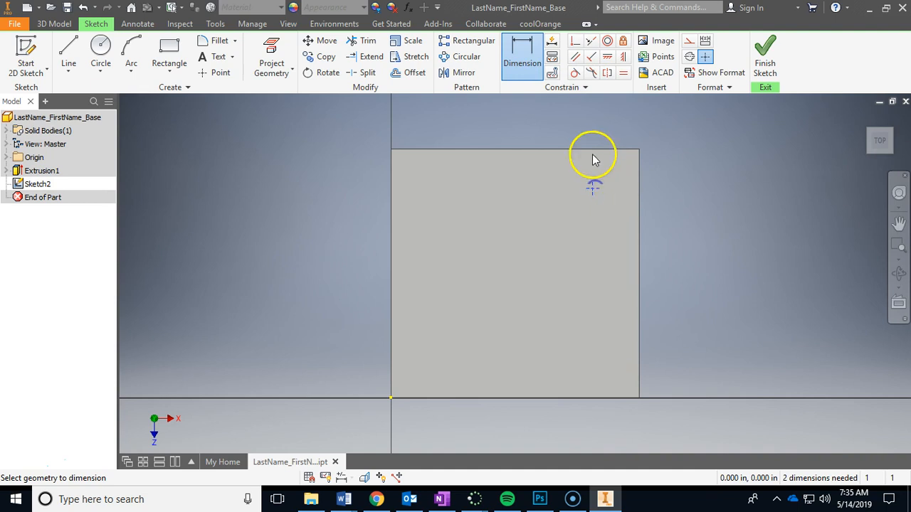
click(591, 150)
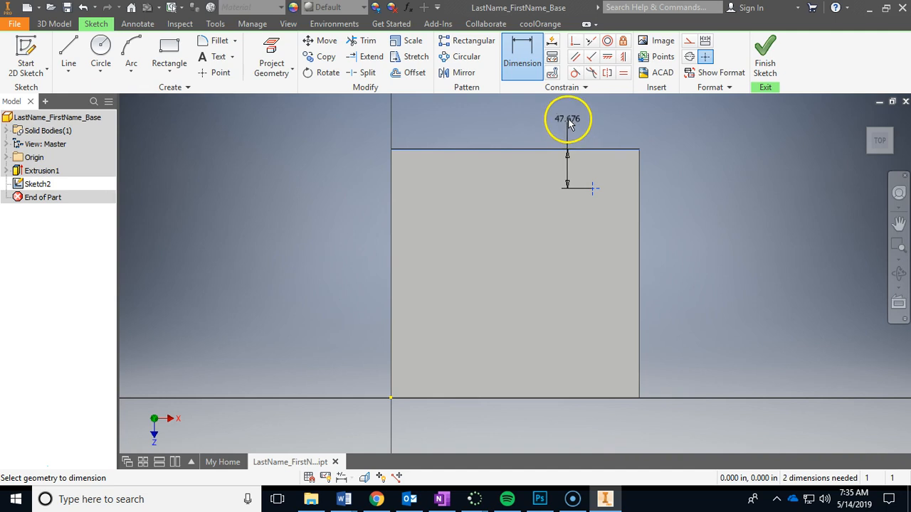
click(553, 121)
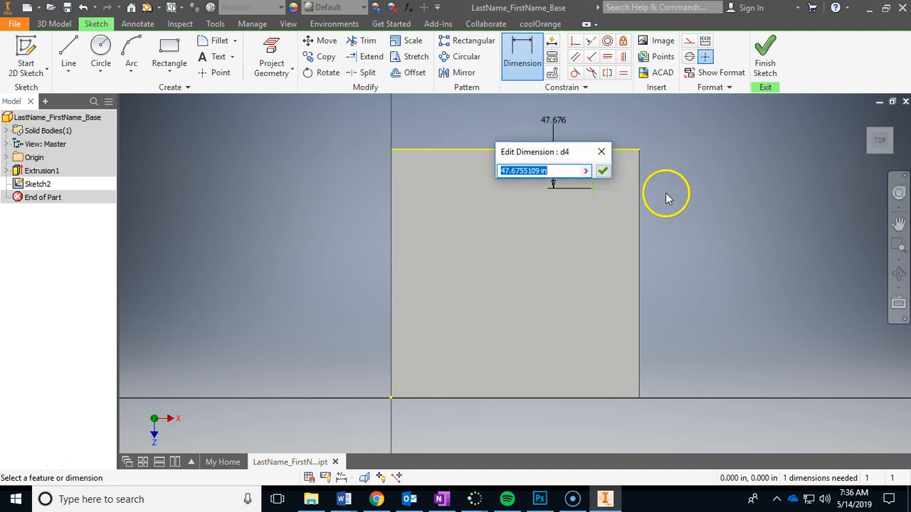
click(602, 152)
click(594, 188)
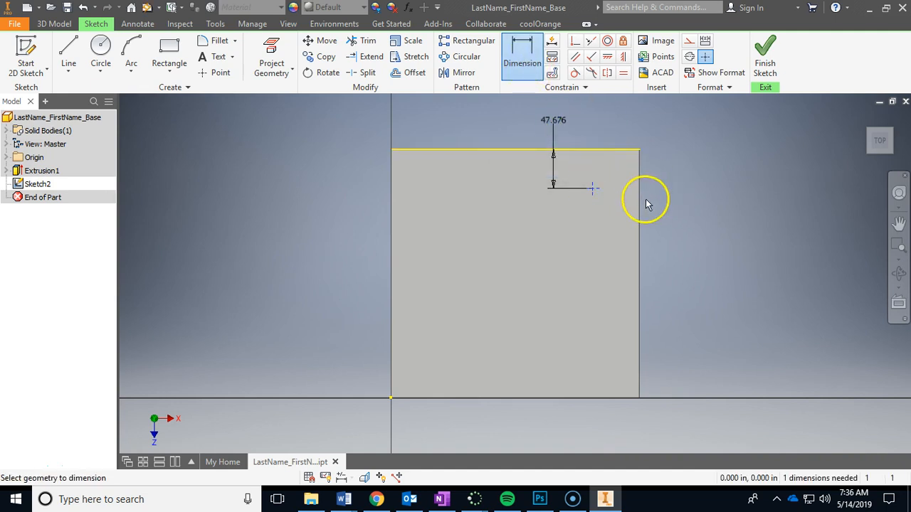
click(638, 206)
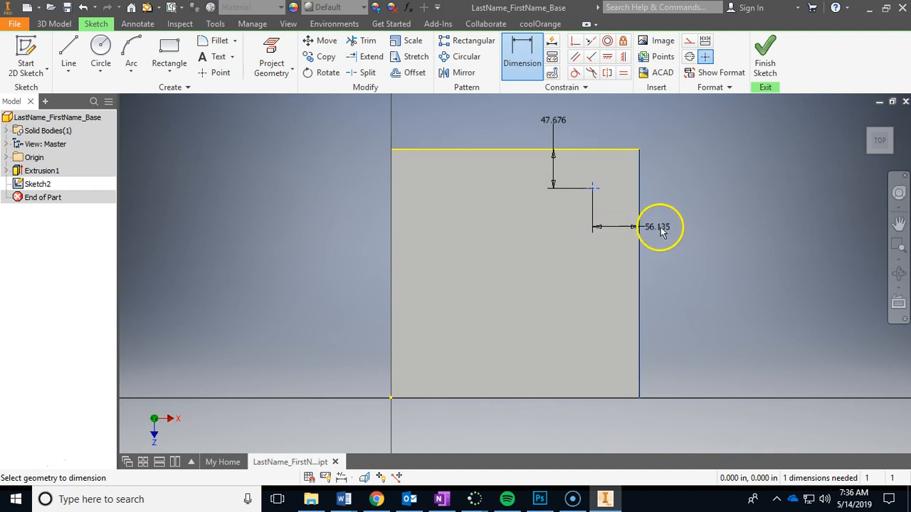
click(675, 225)
click(723, 278)
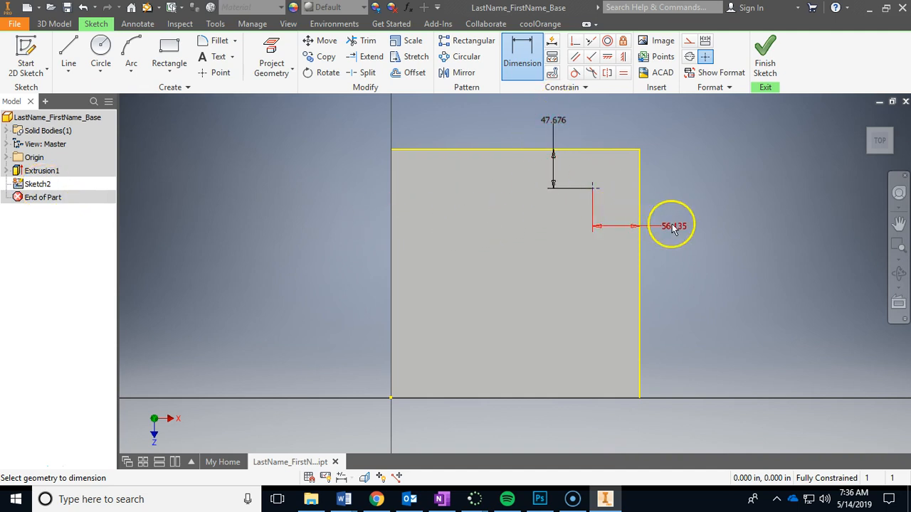
click(763, 64)
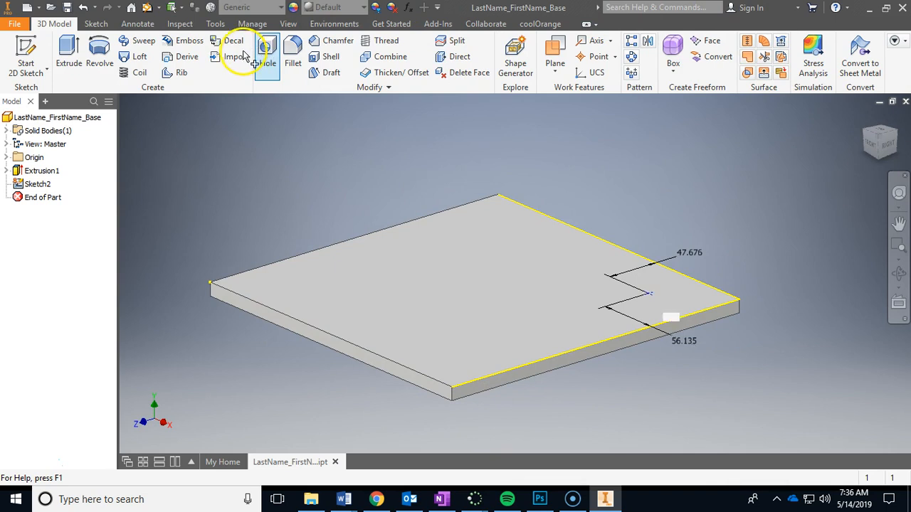
Start a simple hole without a seat at the sketch point, with Distance termination and a depth of 5 in.
click(256, 63)
drag(739, 111, 243, 89)
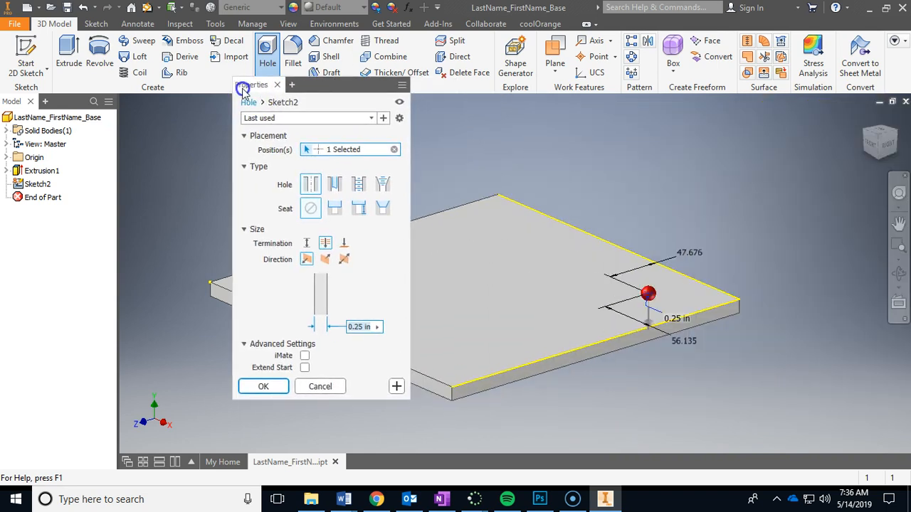
click(309, 212)
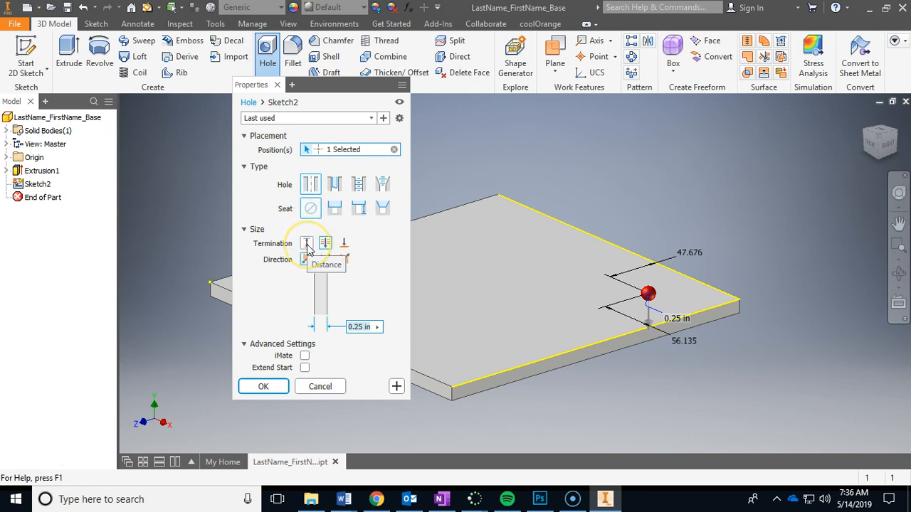
click(306, 245)
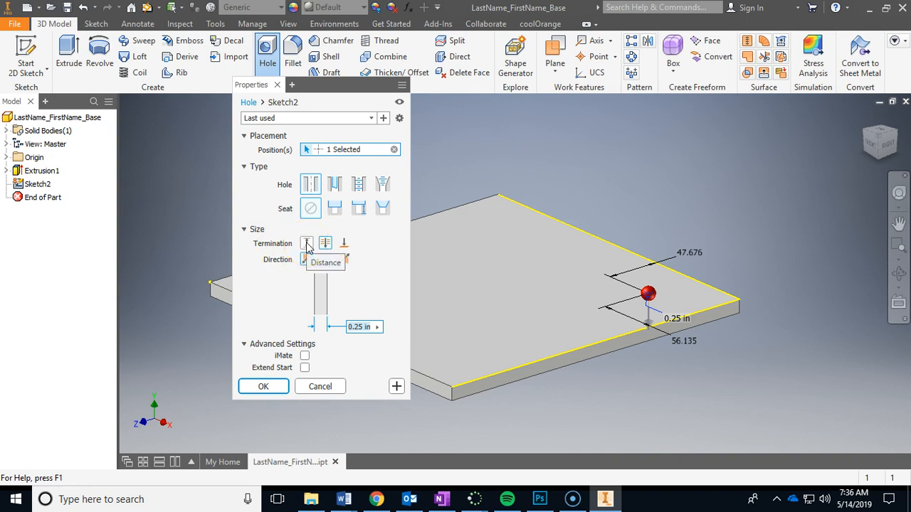
click(308, 245)
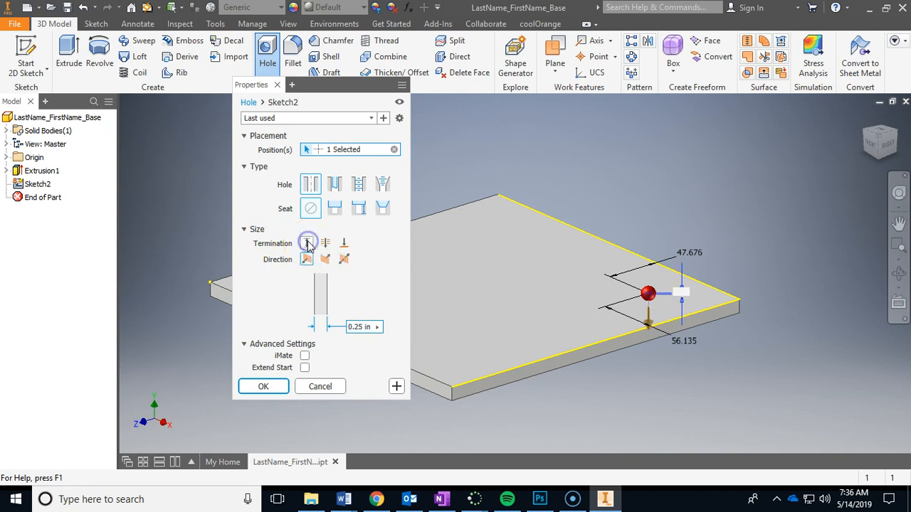
click(343, 333)
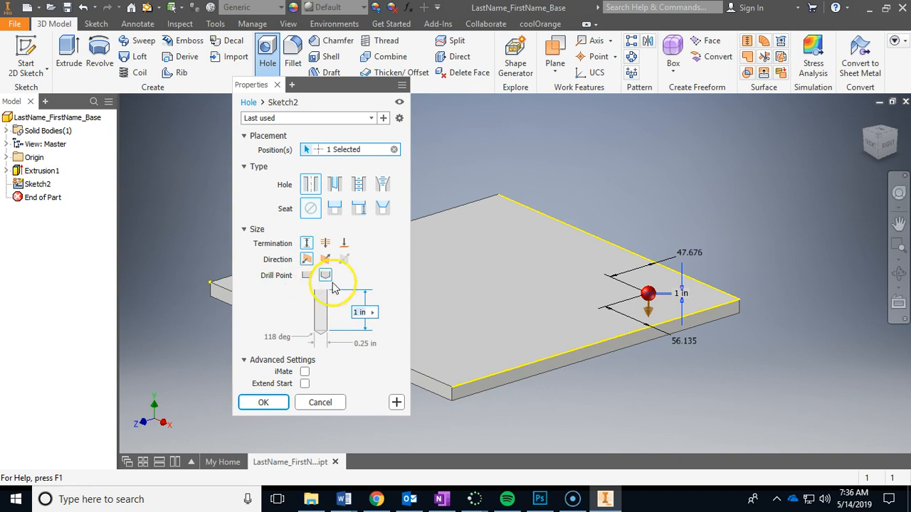
click(361, 313)
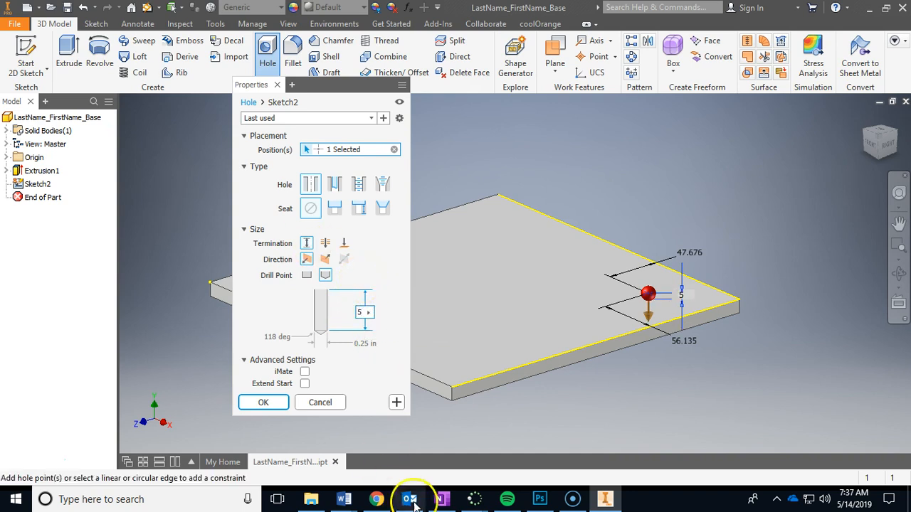
Check the cup constraint in OneNote and set the hole's diameter to 4.25 in back in Inventor.
click(445, 502)
click(442, 502)
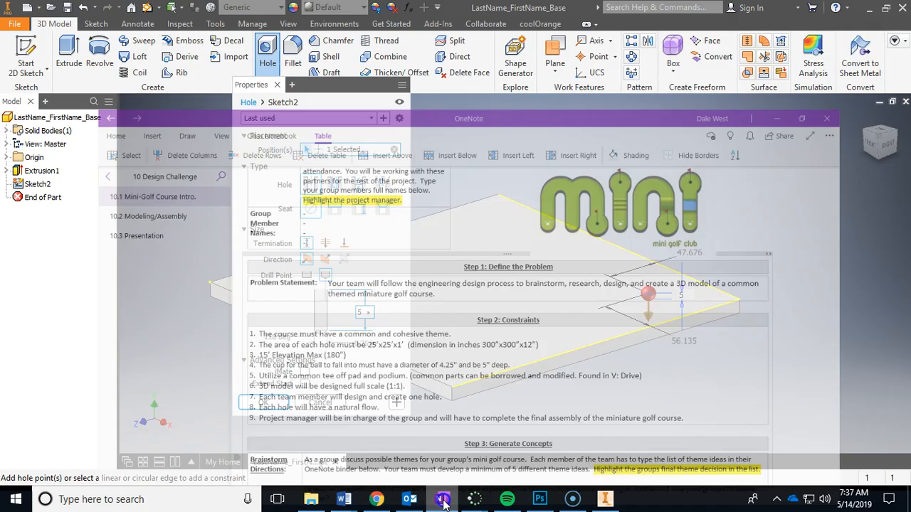
click(363, 343)
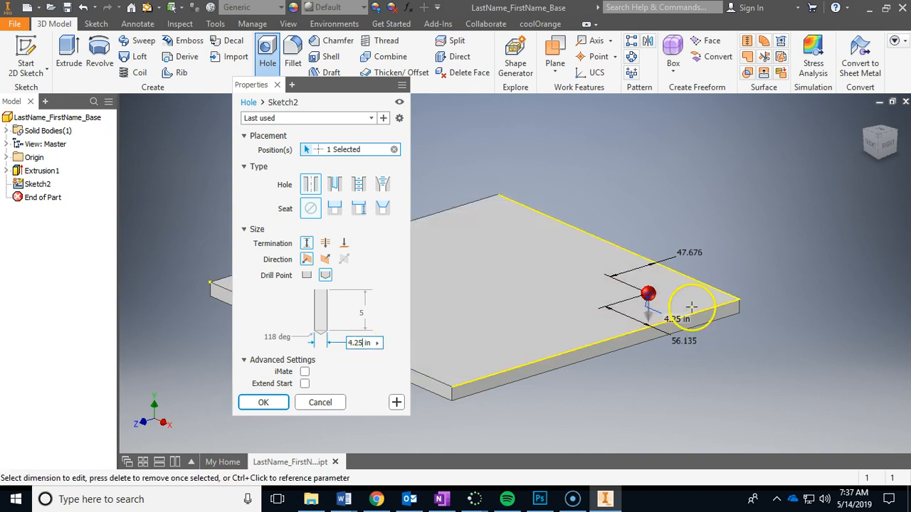
Create the ball cup hole with the current settings.
scroll(661, 299, up, 5)
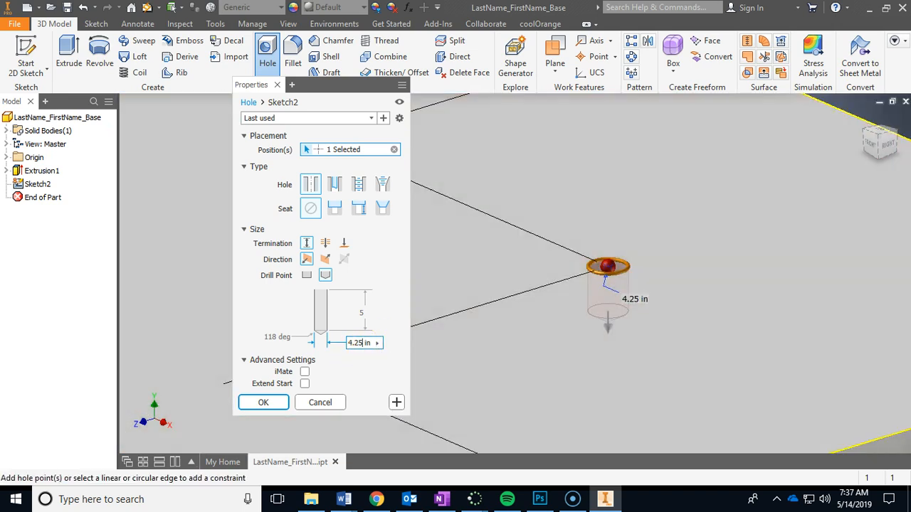
scroll(827, 273, down, 4)
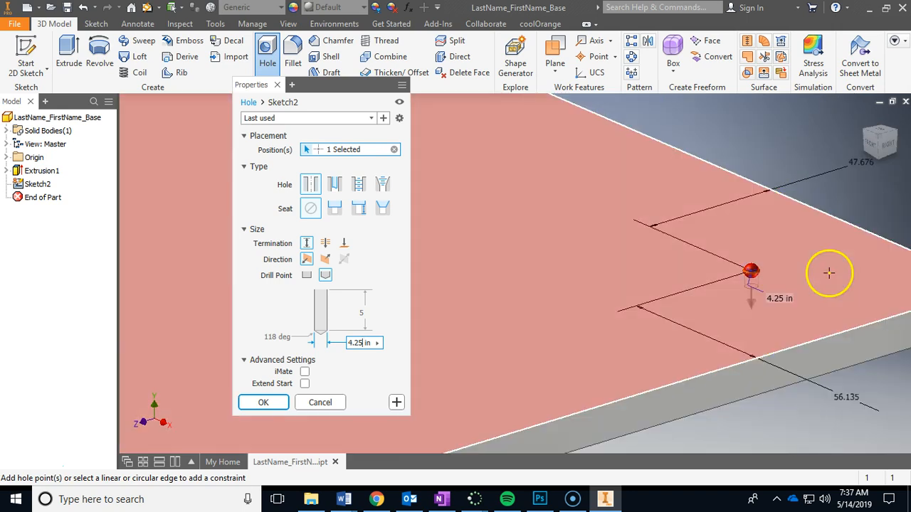
click(264, 402)
scroll(750, 234, down, 6)
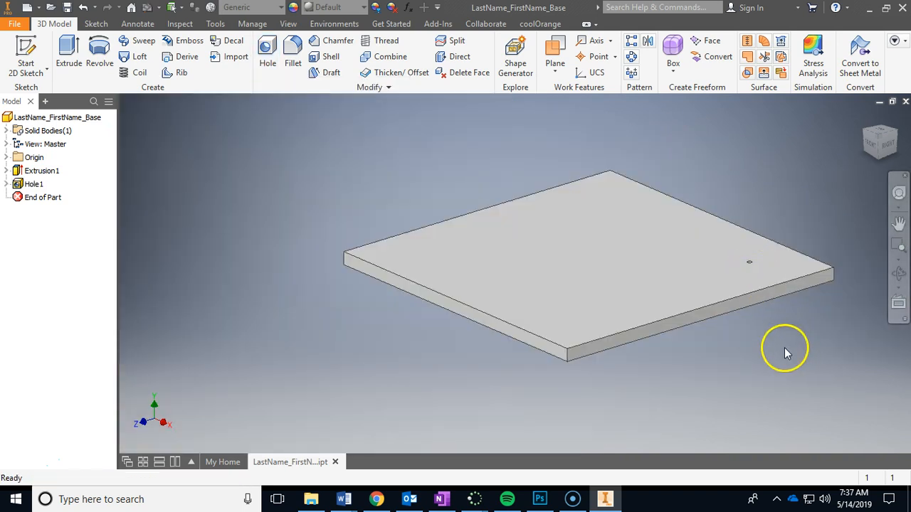
Apply the Dark Green appearance from the Inventor Material Library to the base's upper face.
shift+middle_drag(835, 225, 836, 253)
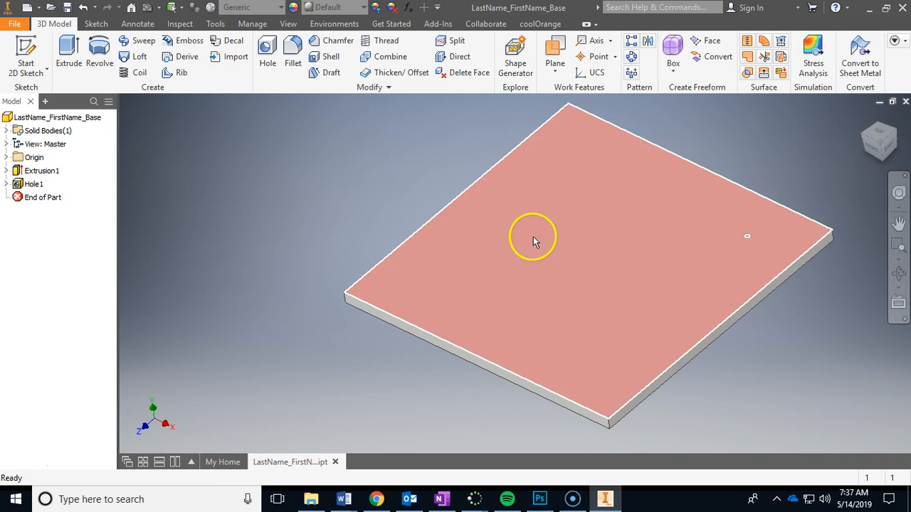
click(530, 236)
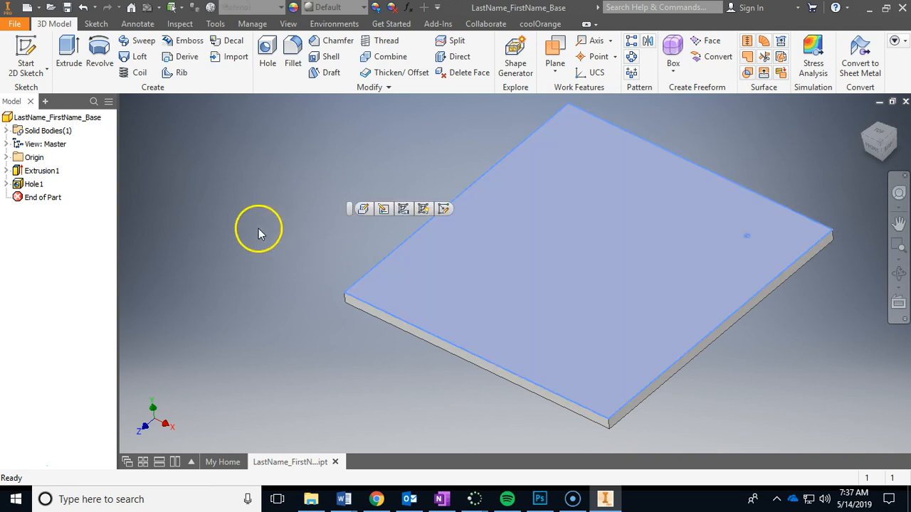
click(337, 7)
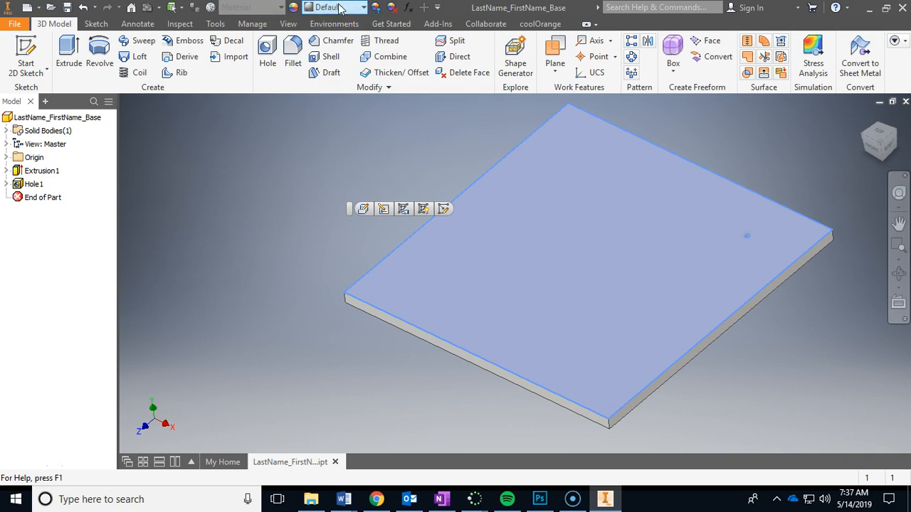
scroll(399, 214, down, 4)
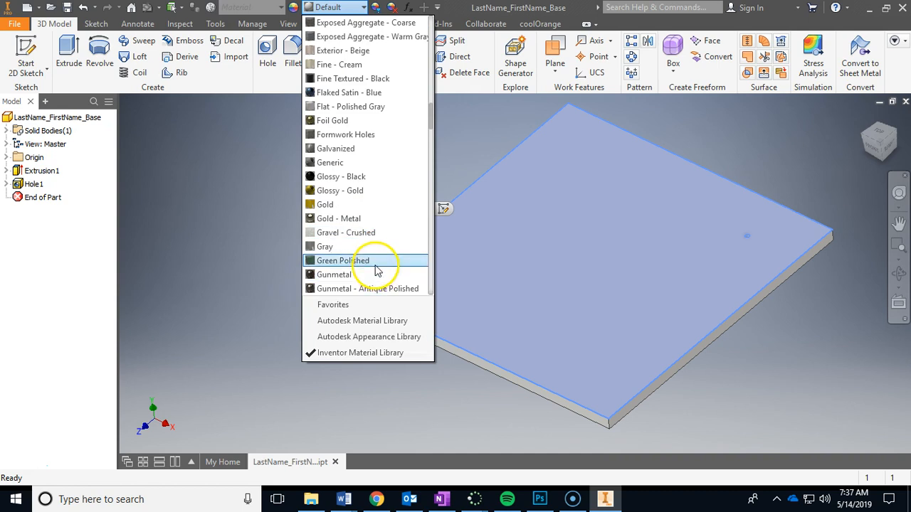
scroll(376, 256, down, 3)
scroll(376, 259, up, 3)
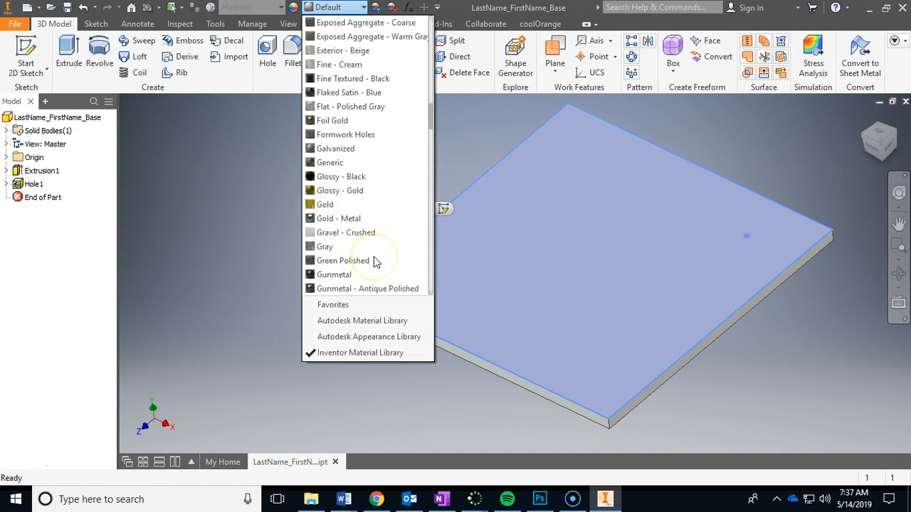
scroll(376, 262, up, 6)
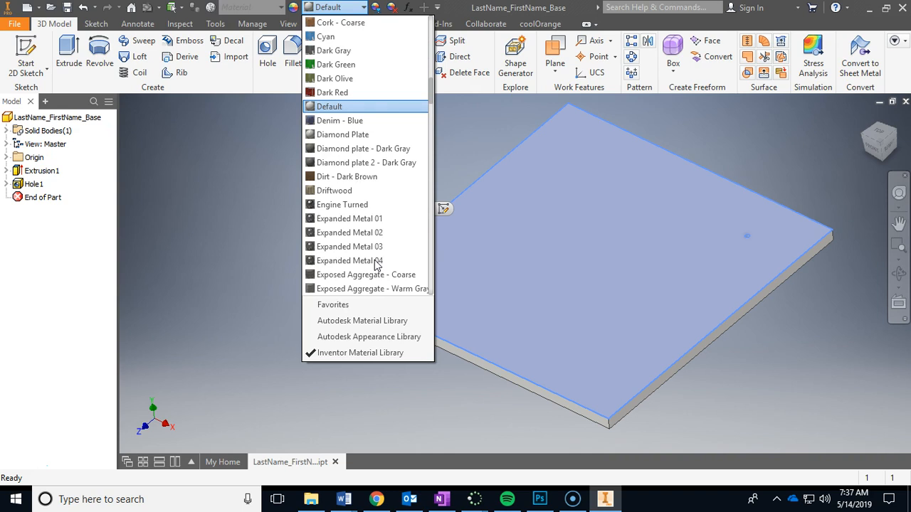
click(353, 64)
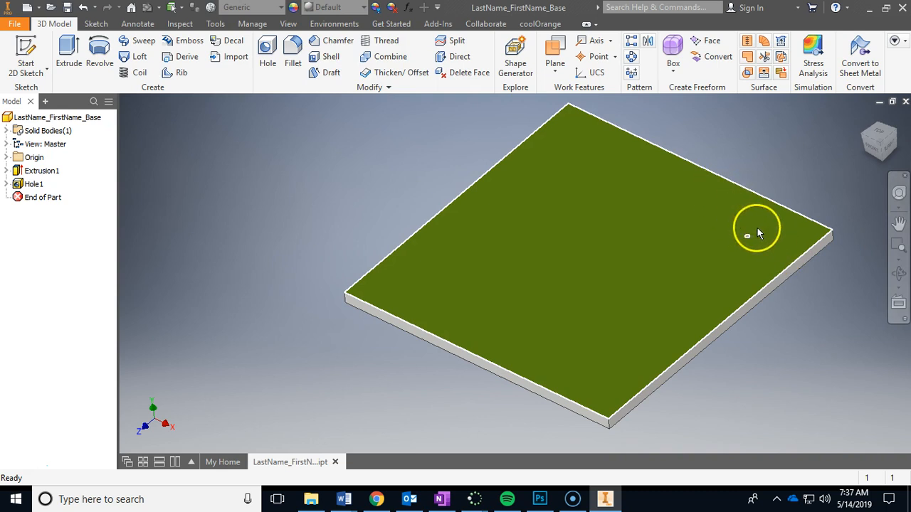
Apply the Smooth - Off-White appearance to the inner wall of the ball cup.
scroll(756, 229, down, 8)
middle_drag(701, 193, 707, 262)
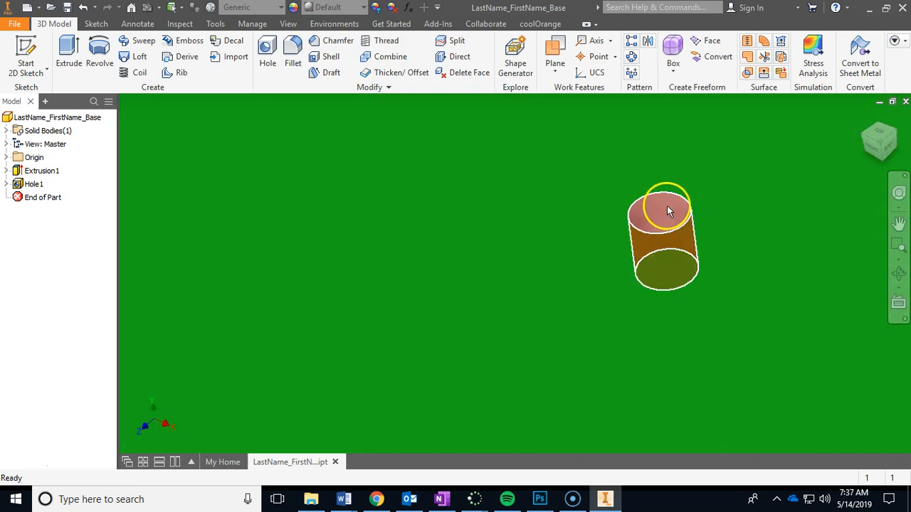
click(666, 206)
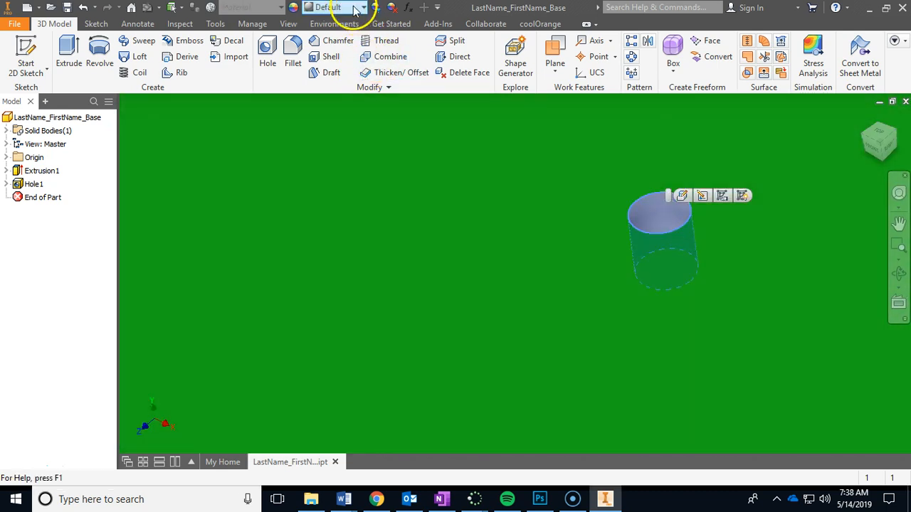
click(354, 8)
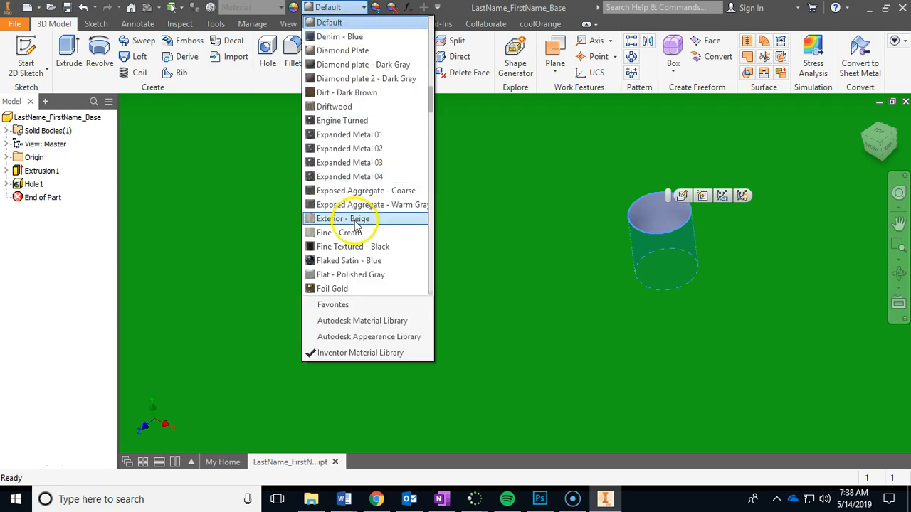
scroll(359, 226, down, 2)
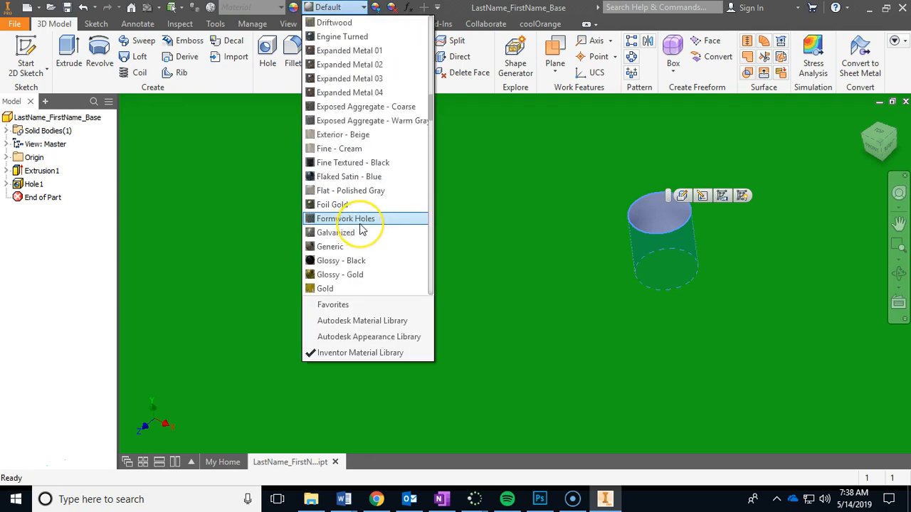
scroll(360, 228, down, 4)
scroll(360, 228, down, 20)
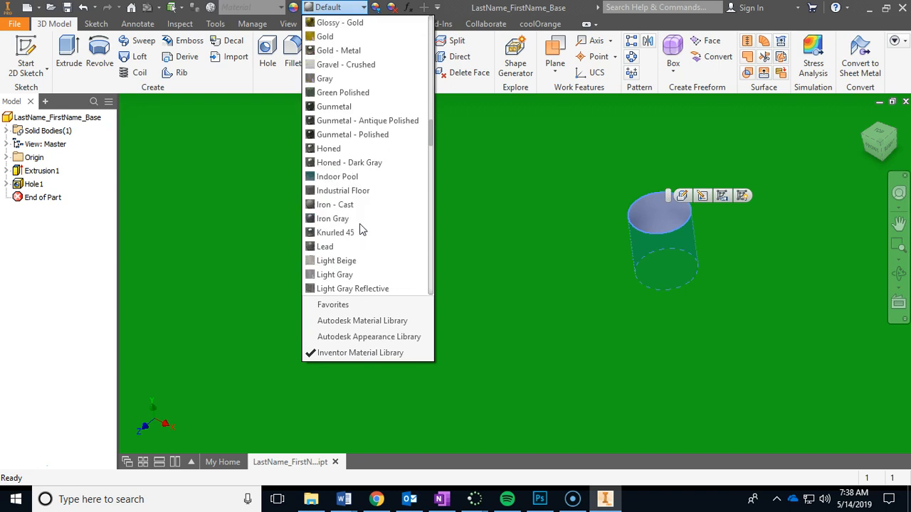
scroll(361, 234, down, 12)
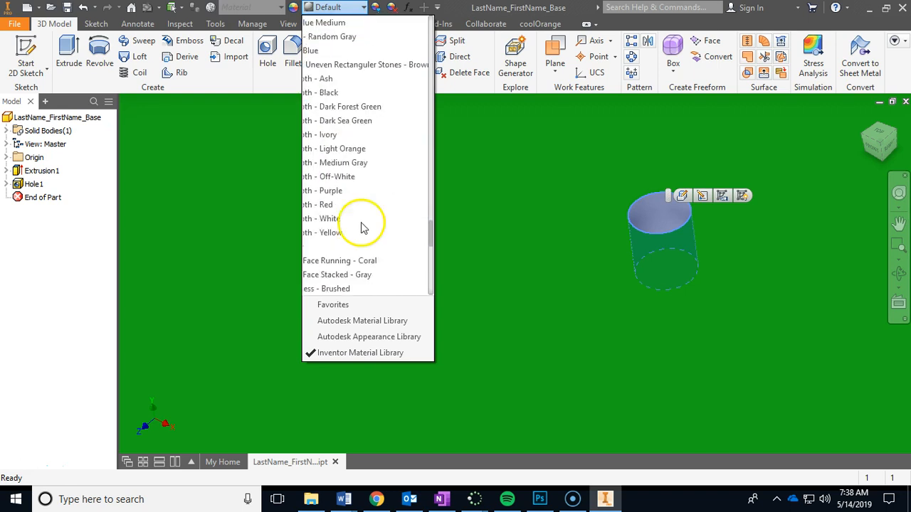
click(346, 176)
scroll(647, 248, down, 5)
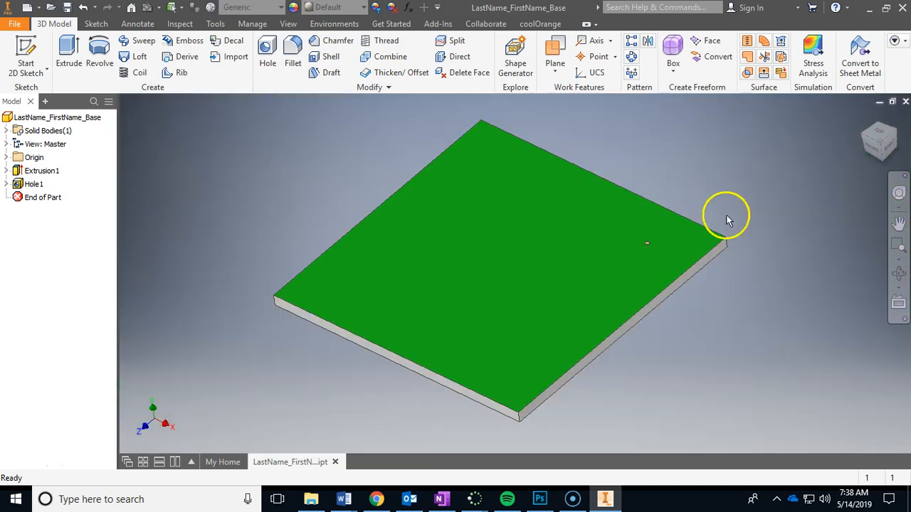
scroll(694, 249, up, 4)
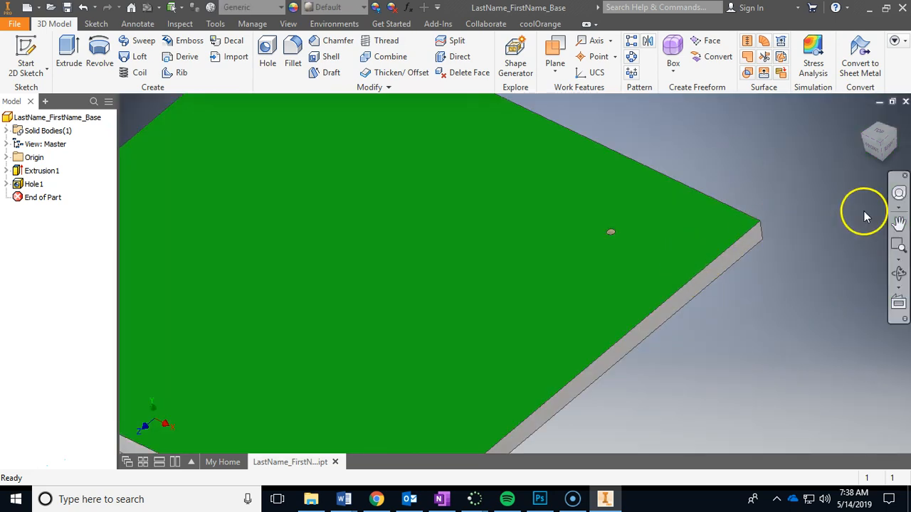
scroll(712, 276, down, 4)
scroll(723, 263, up, 4)
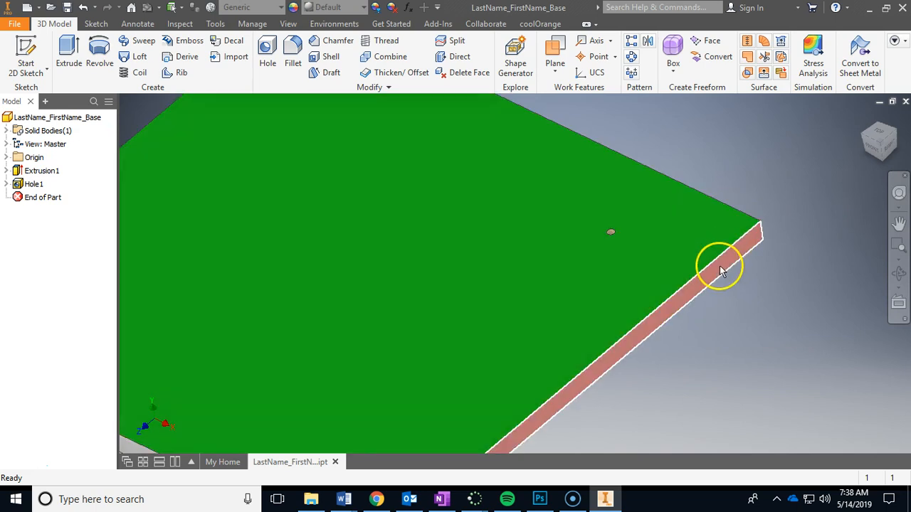
scroll(712, 327, down, 4)
middle_drag(747, 324, 833, 314)
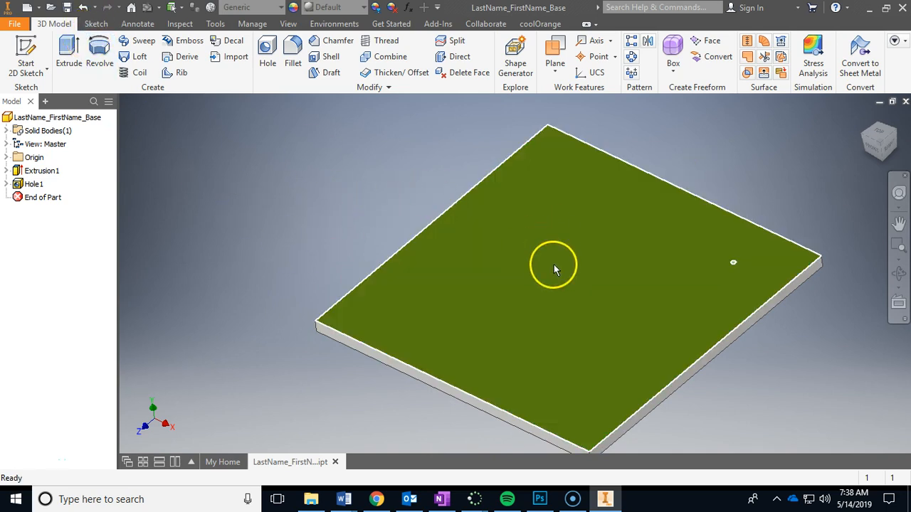
click(96, 23)
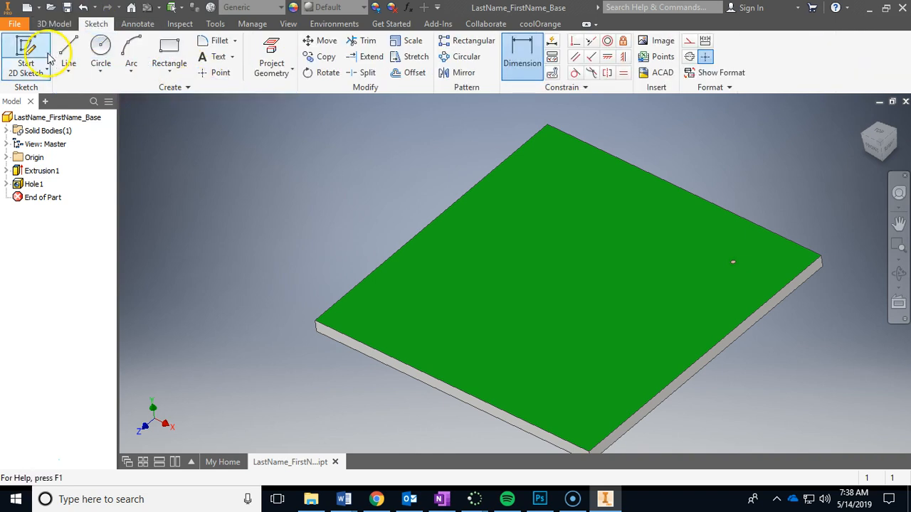
click(26, 51)
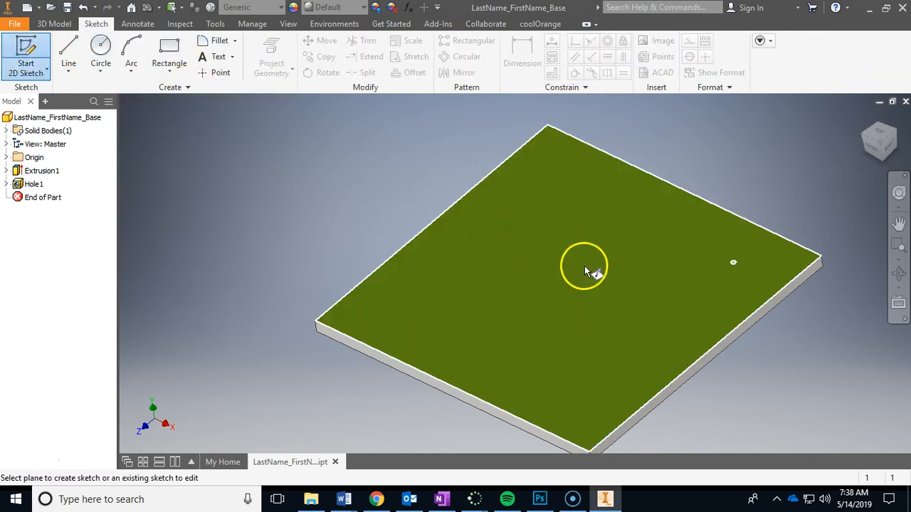
click(70, 68)
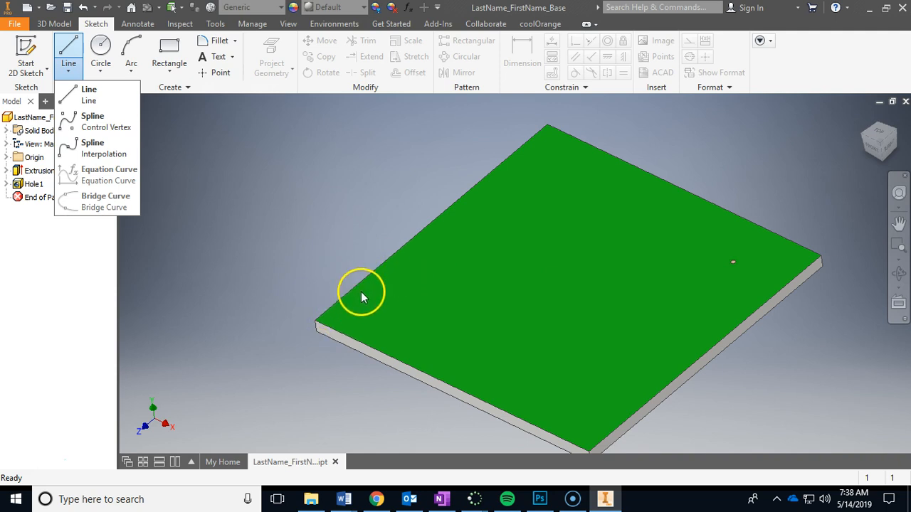
click(260, 210)
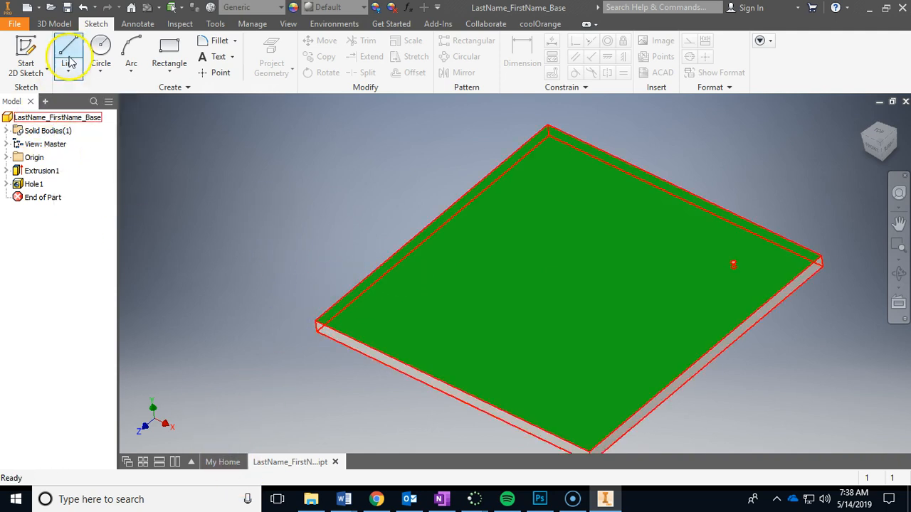
Save the base part.
click(65, 7)
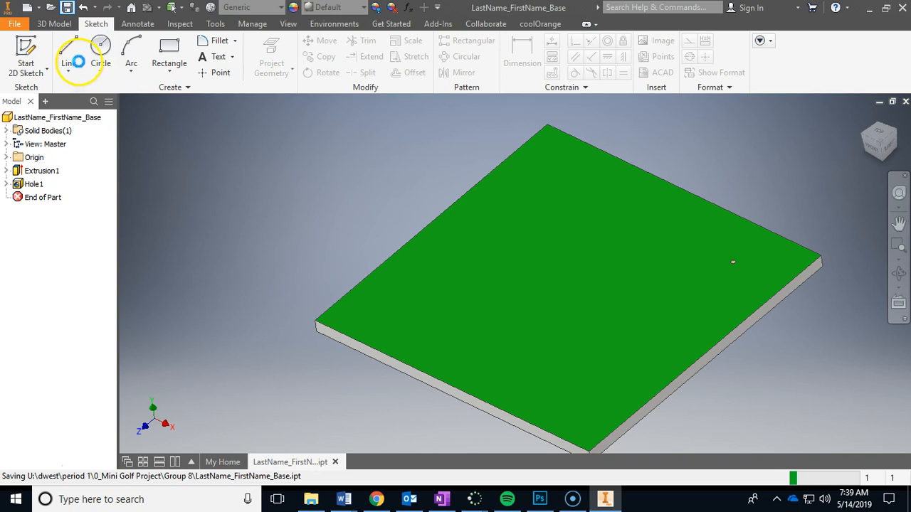
Browse for a file to open in the shared U: drive's period 1, 0_Mini Golf Project, Group 8 folder.
click(53, 8)
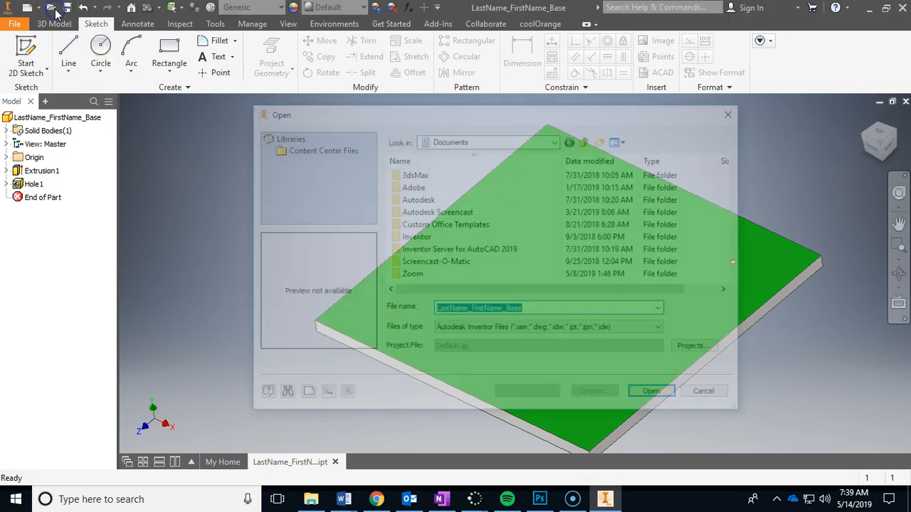
click(518, 142)
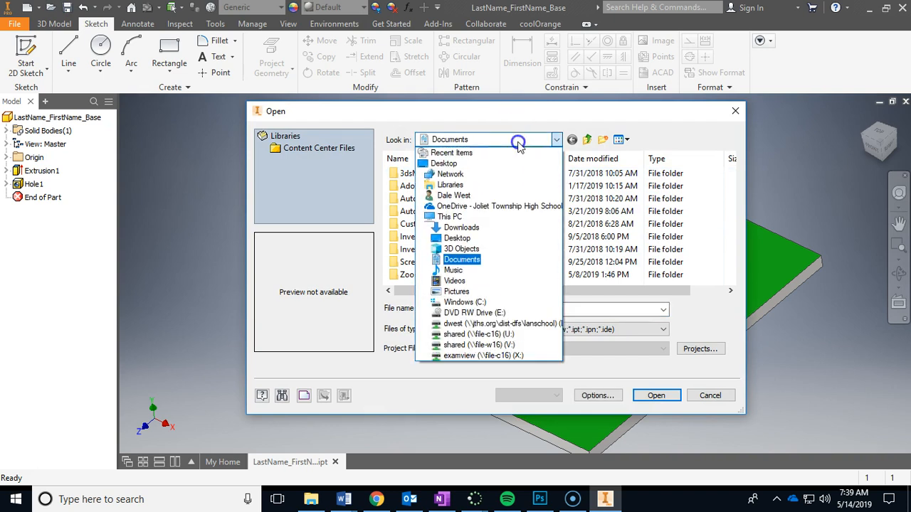
click(533, 324)
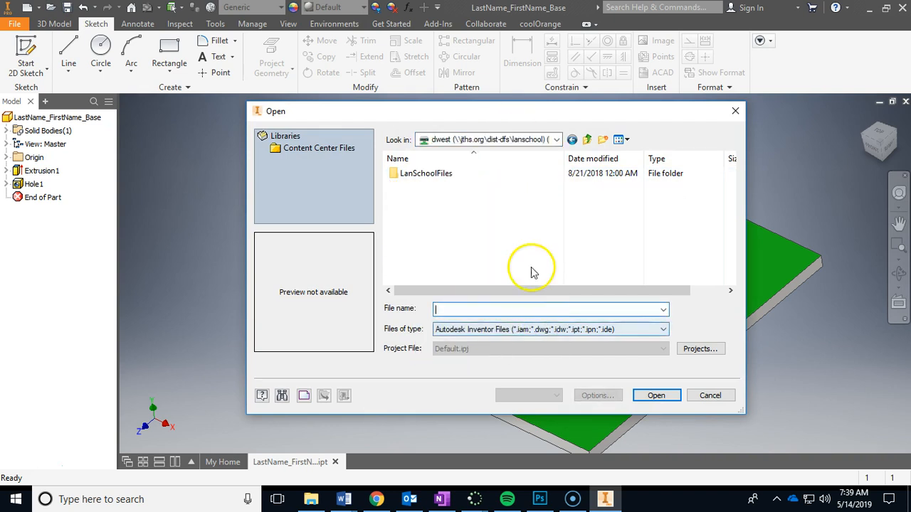
click(556, 140)
click(498, 340)
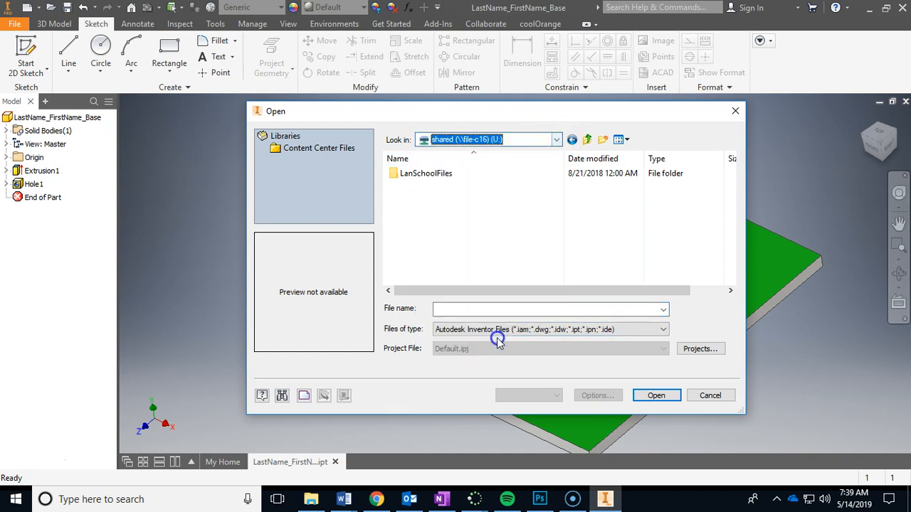
double_click(424, 191)
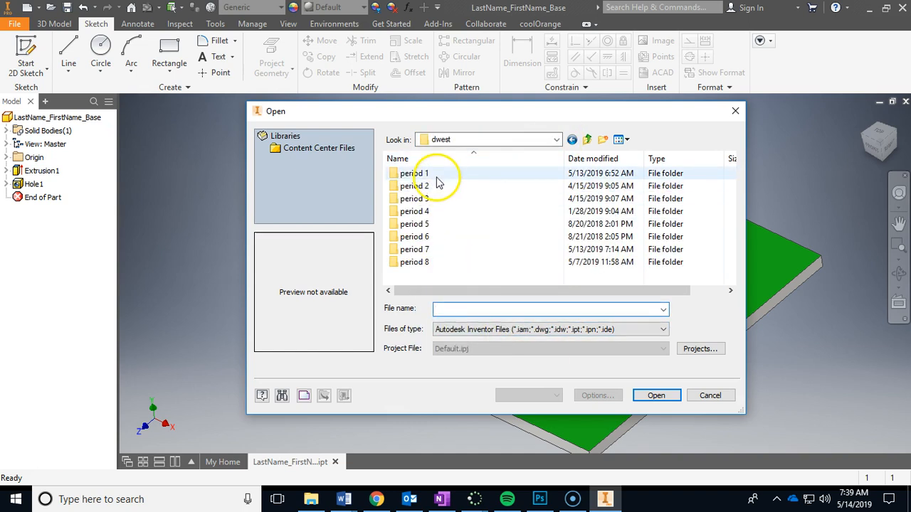
double_click(434, 175)
double_click(437, 175)
double_click(434, 262)
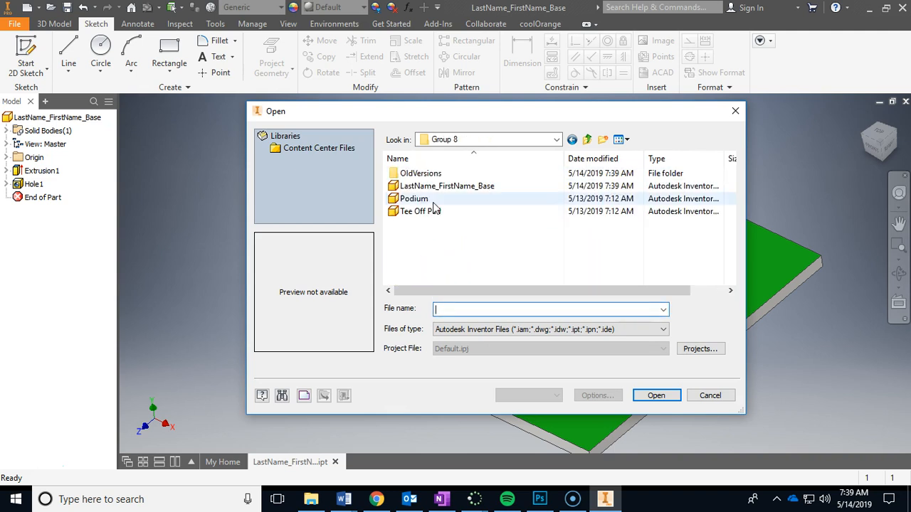
Preview the Podium and Tee Off Pad parts, then leave the file selection without opening either.
click(411, 199)
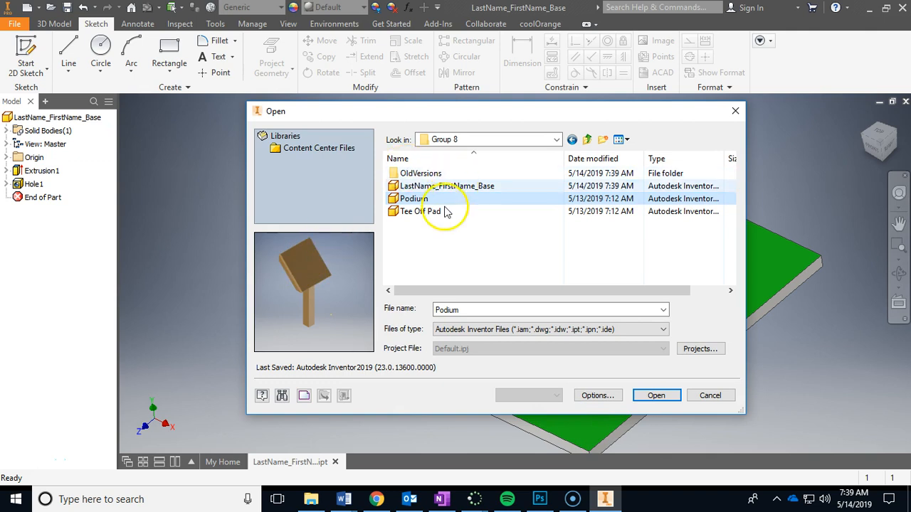
click(416, 213)
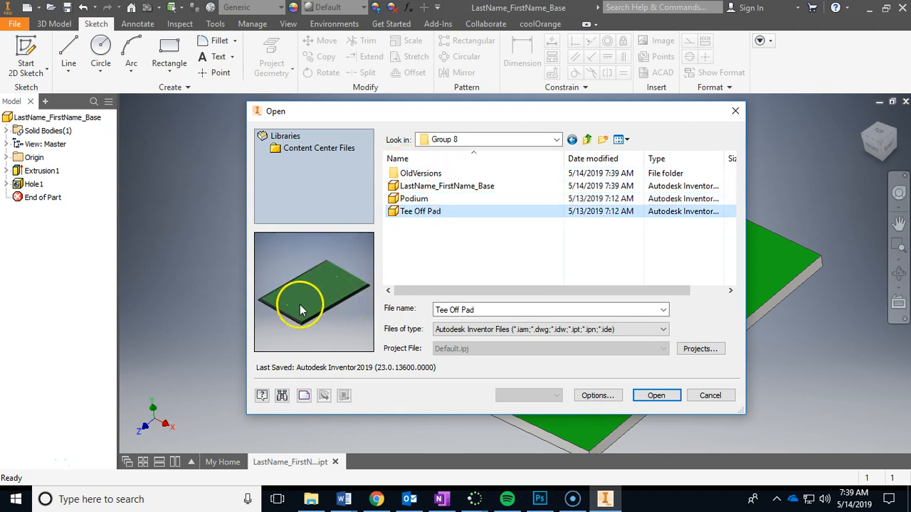
drag(287, 306, 340, 280)
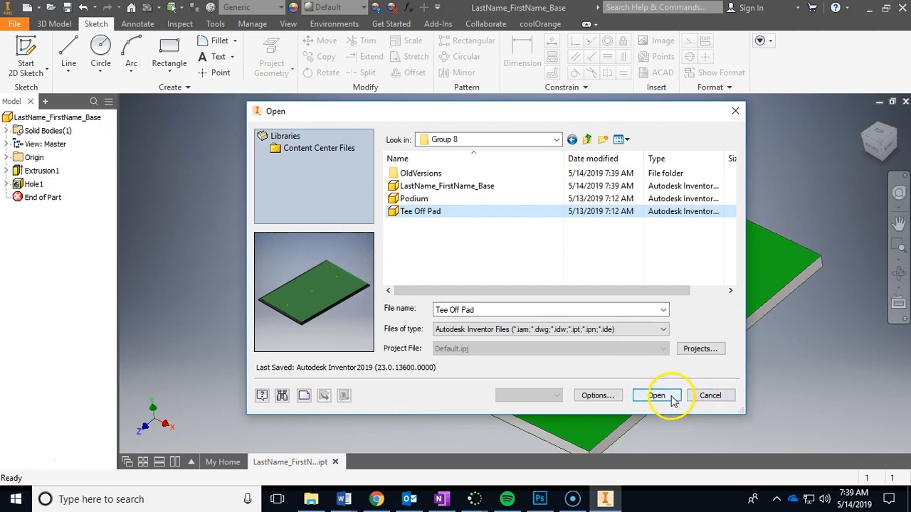
click(716, 395)
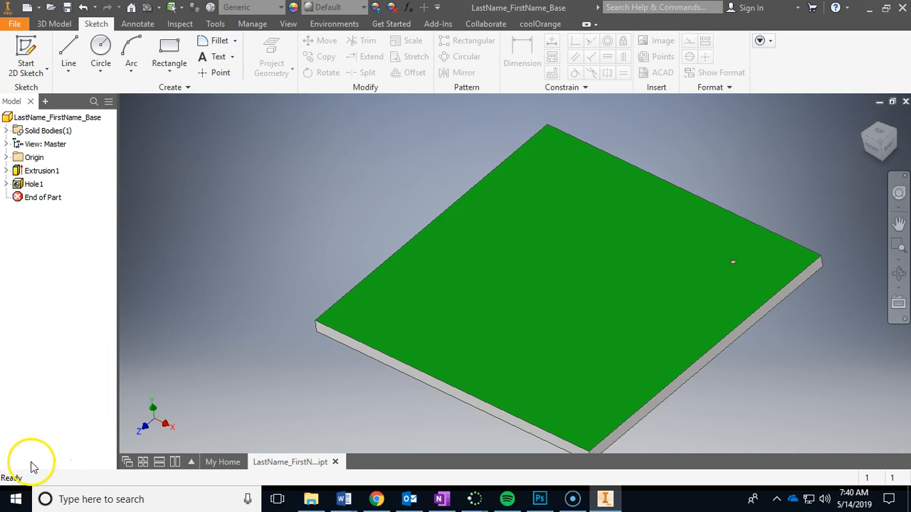
Switch to OneNote and review the Step 2 constraints on the Mini-Golf Course Intro page.
click(442, 500)
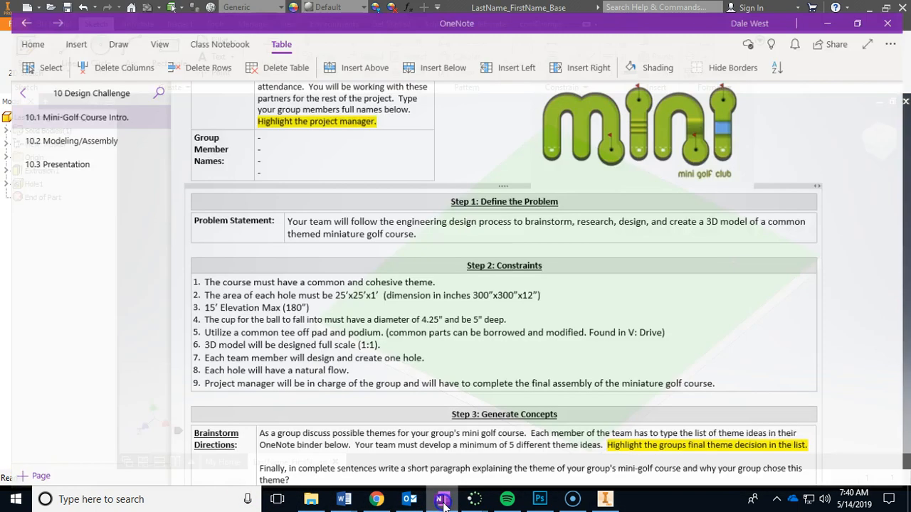
scroll(290, 351, down, 1)
scroll(289, 351, down, 1)
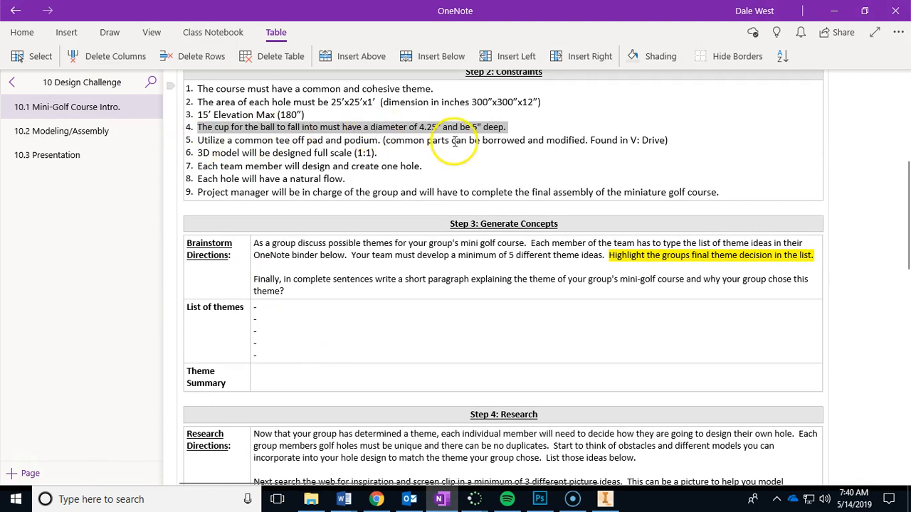
scroll(548, 164, up, 2)
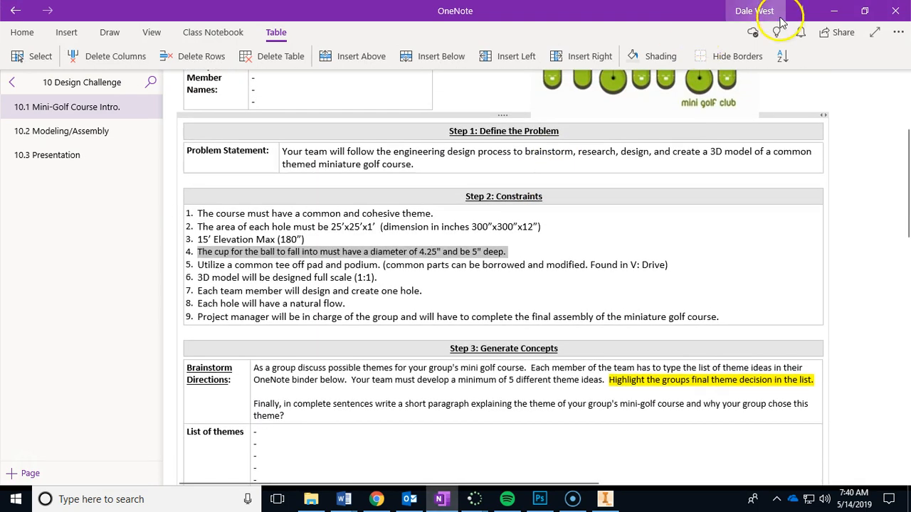